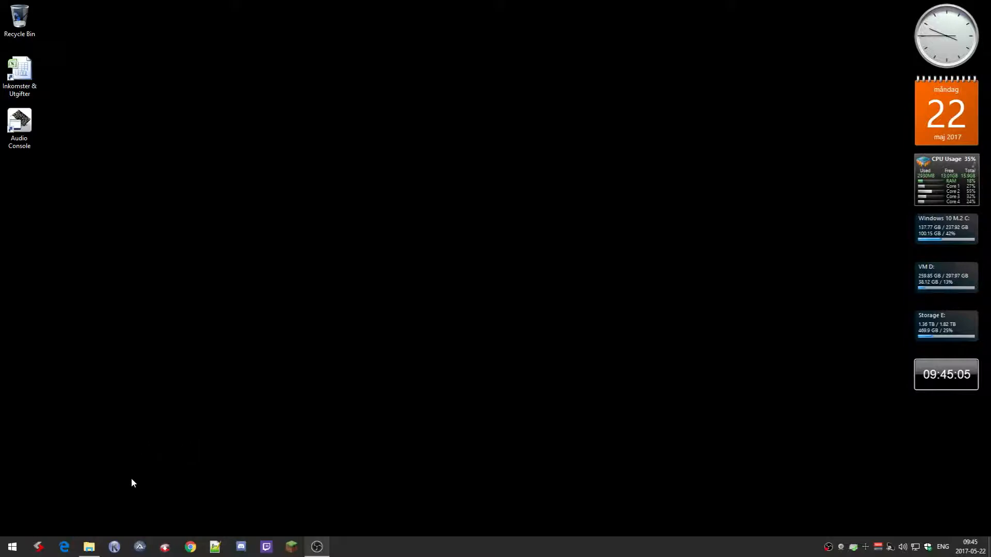
- Bring up the Dxtory folder and review video clip 1 and the audio files 1 st1, 2 st1 and 3 st1
{"action": "left_click", "coordinate": [93, 552]}
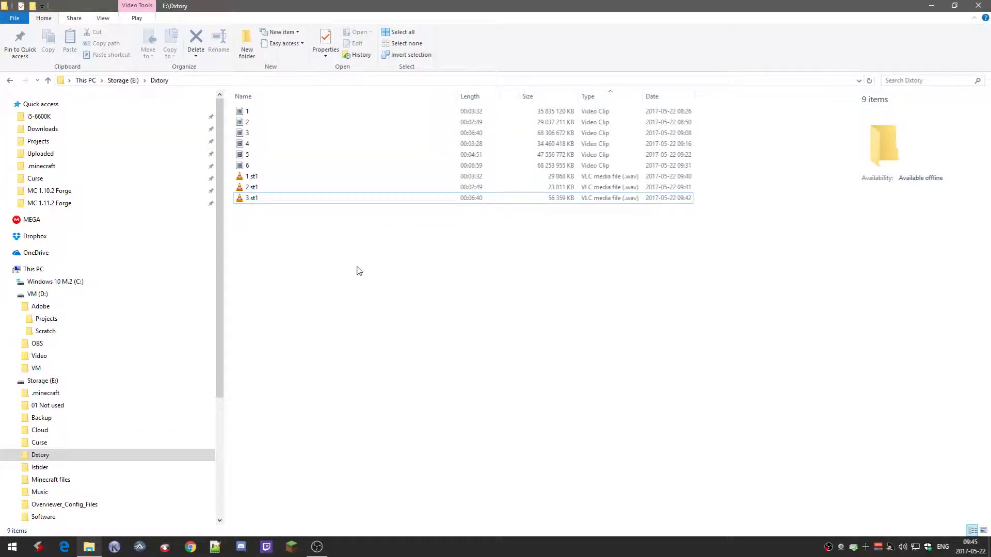
{"action": "left_click", "coordinate": [304, 113]}
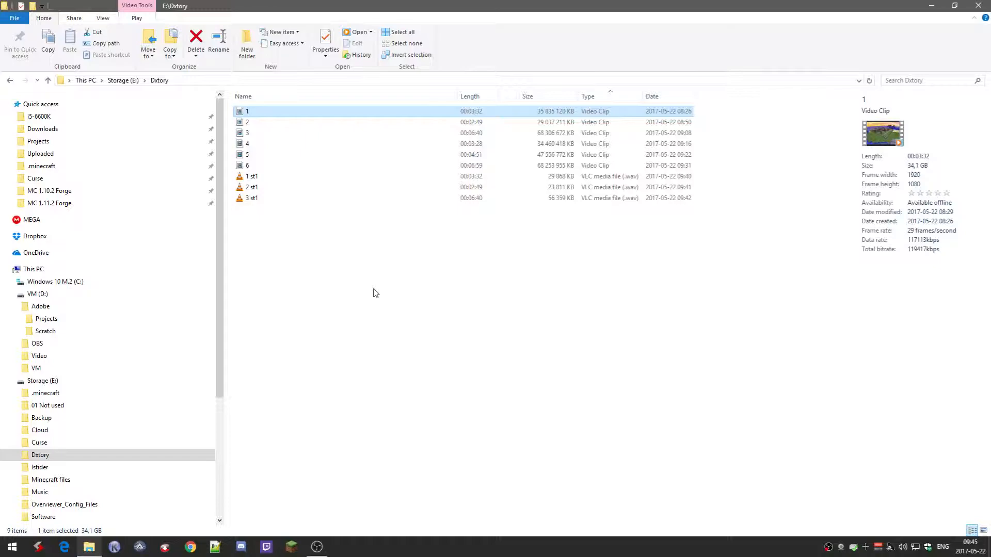
{"action": "left_click", "coordinate": [307, 178]}
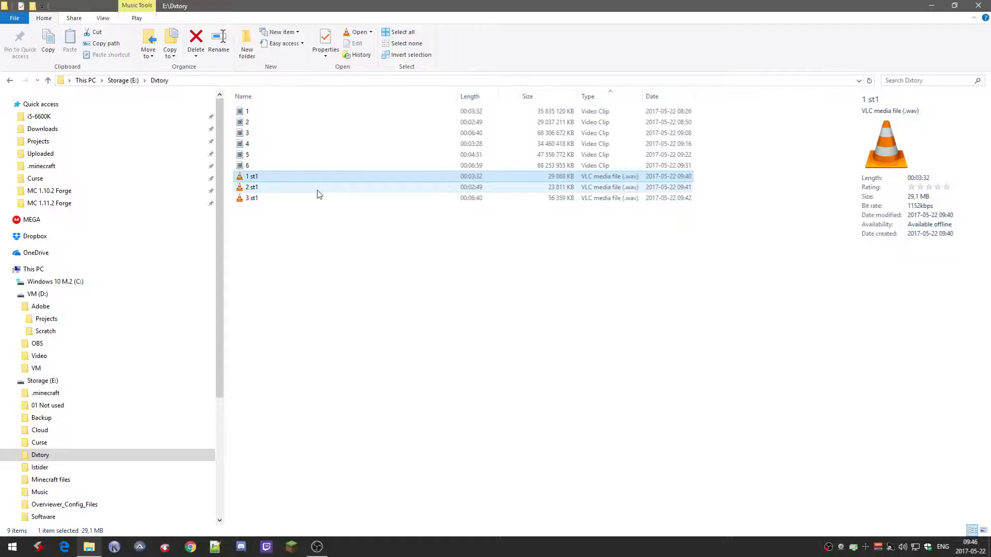
{"action": "left_click", "coordinate": [306, 189]}
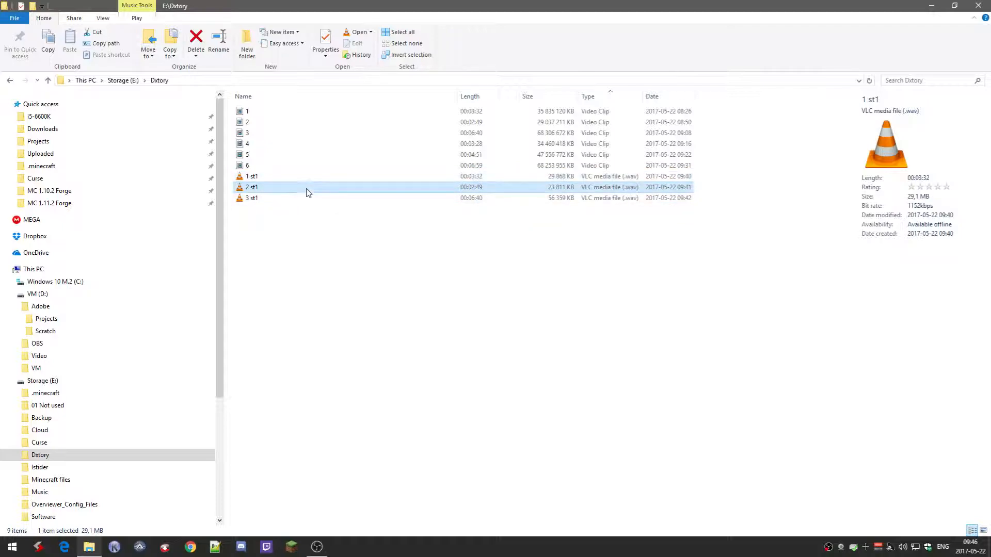
{"action": "left_click", "coordinate": [308, 200]}
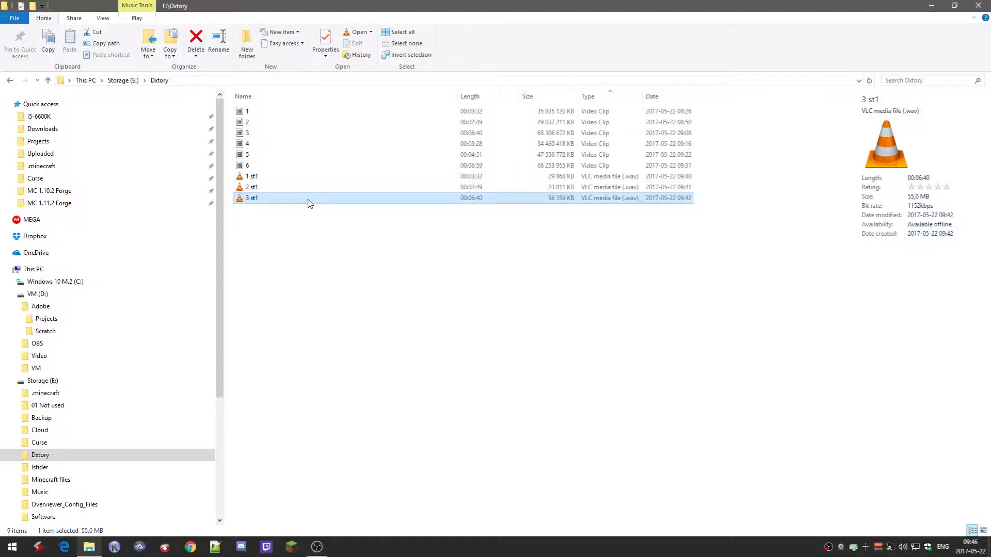
- Play the 3 st1 audio file in VLC media player briefly and close the player
{"action": "double_click", "coordinate": [309, 202]}
{"action": "left_click_drag", "start_coordinate": [990, 96], "coordinate": [476, 24]}
{"action": "double_click", "coordinate": [475, 24]}
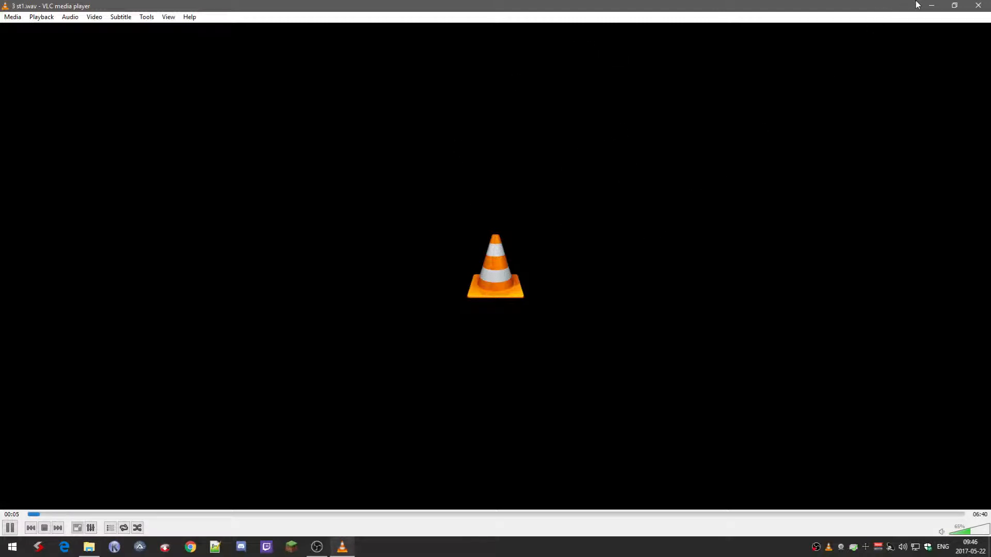
{"action": "left_click", "coordinate": [978, 6]}
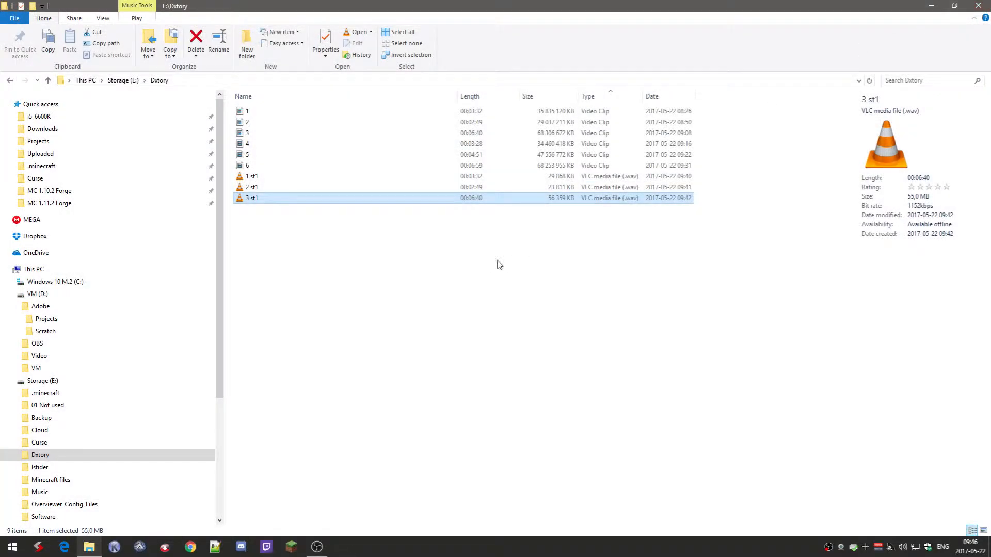
- Extract the audio streams from video clip 4 in the Dxtory folder
{"action": "left_click", "coordinate": [287, 111]}
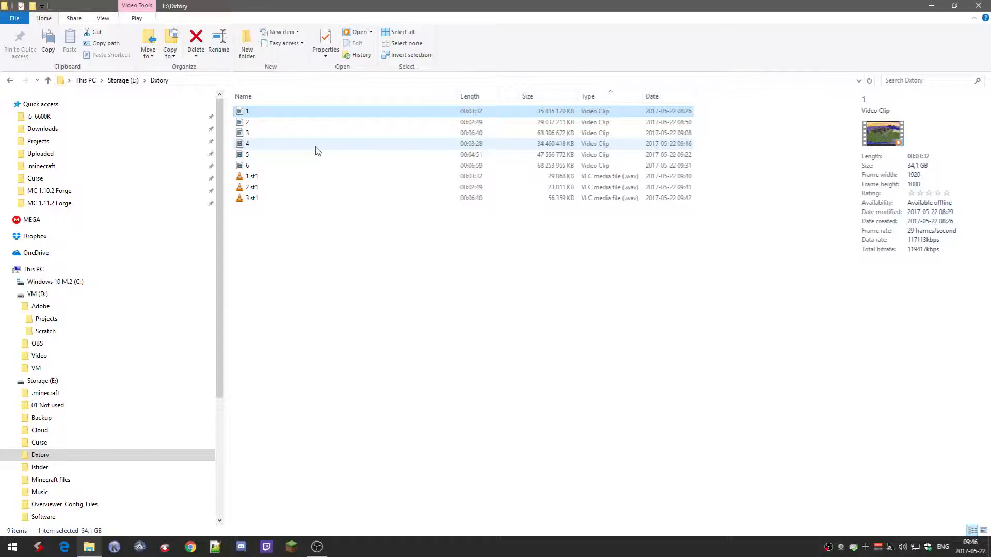
{"action": "left_click", "coordinate": [257, 145]}
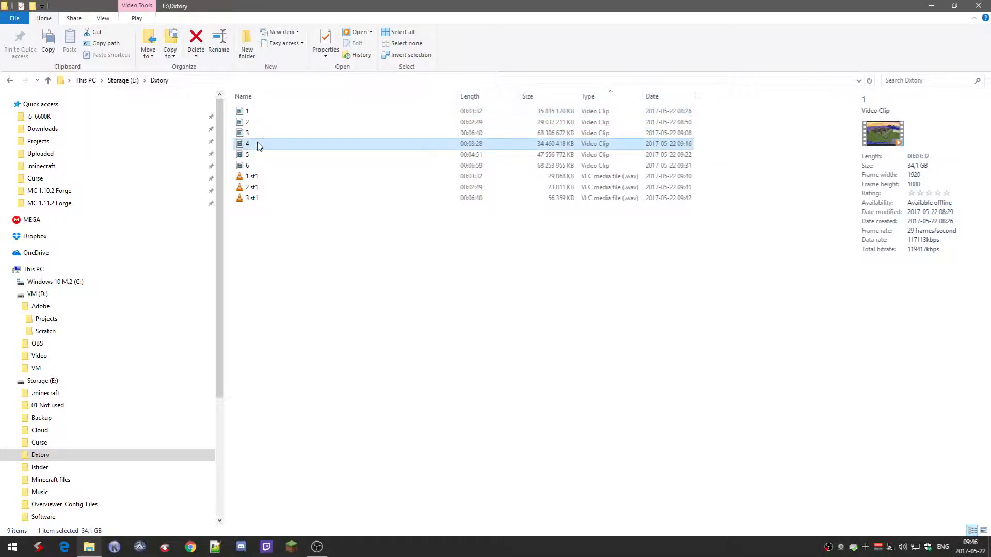
{"action": "right_click", "coordinate": [248, 147]}
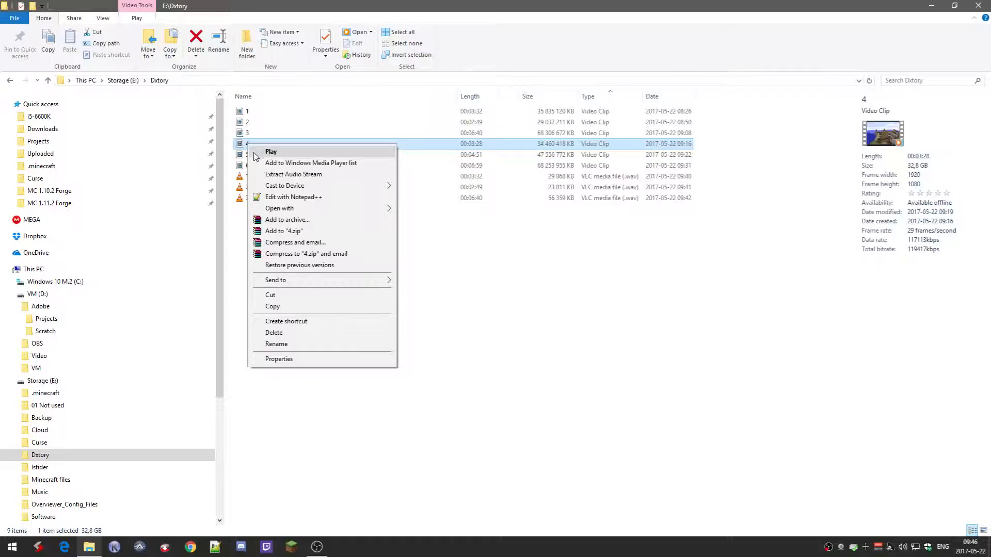
{"action": "left_click", "coordinate": [340, 179]}
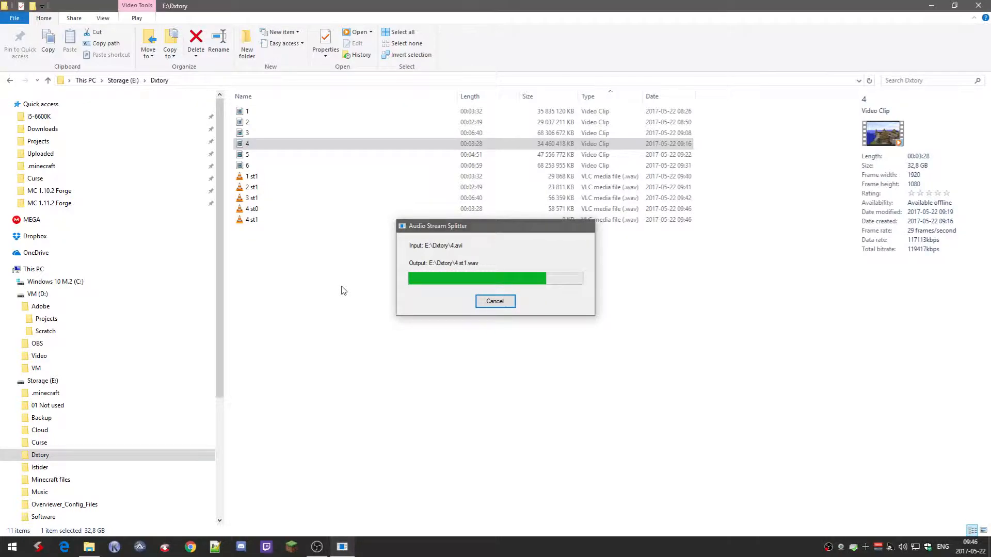
- Check the two audio files extracted from clip 4 and delete 4 st0, keeping 4 st1
{"action": "left_click", "coordinate": [277, 209]}
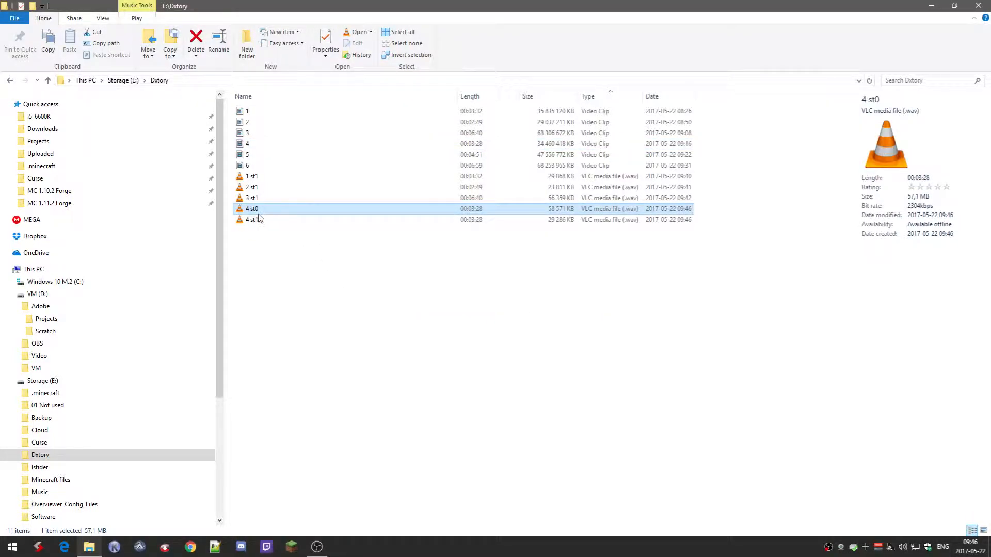
{"action": "left_click", "coordinate": [258, 222]}
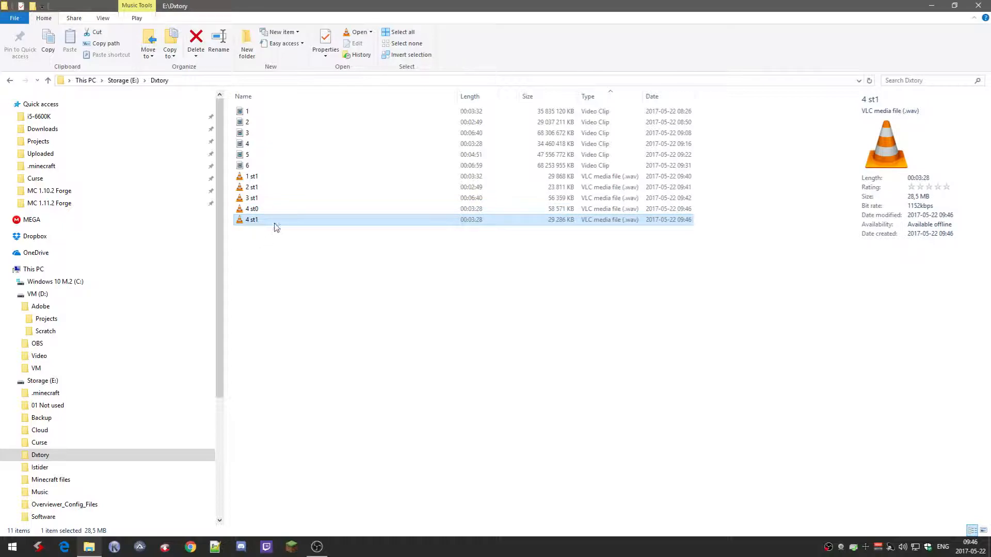
{"action": "left_click", "coordinate": [279, 209]}
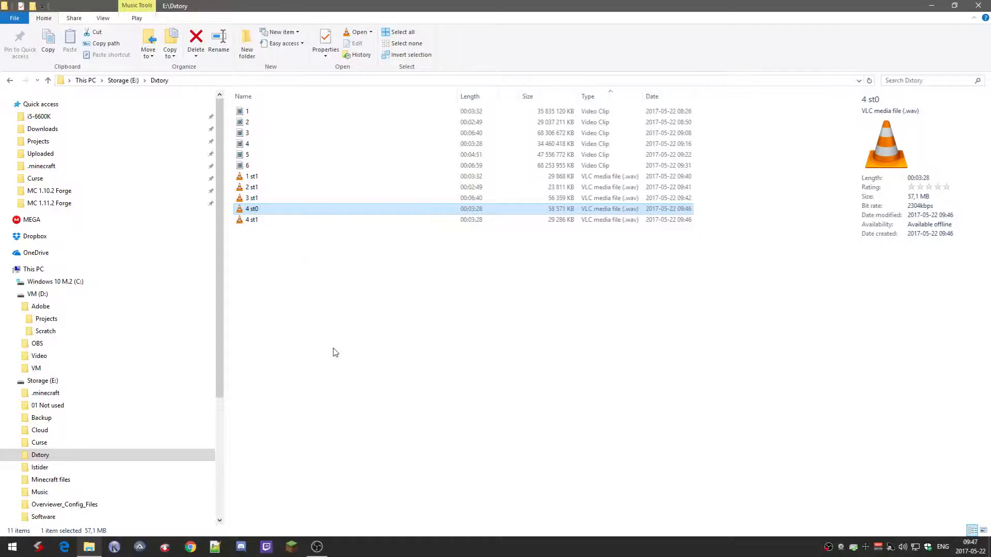
{"action": "key", "text": "Delete"}
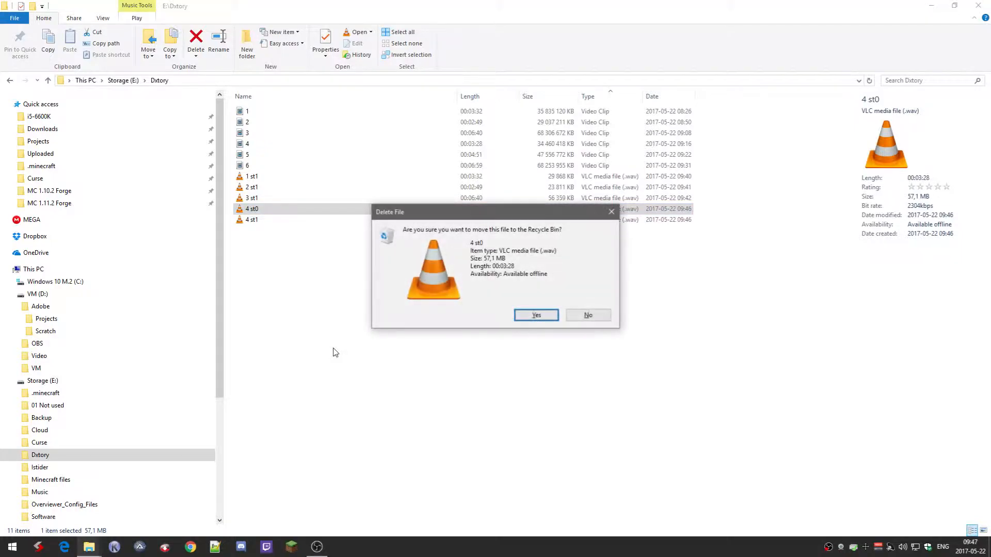
{"action": "key", "text": "Return"}
- Extract the audio streams from video clip 5 and delete the extracted 5 st0 file
{"action": "left_click", "coordinate": [285, 135]}
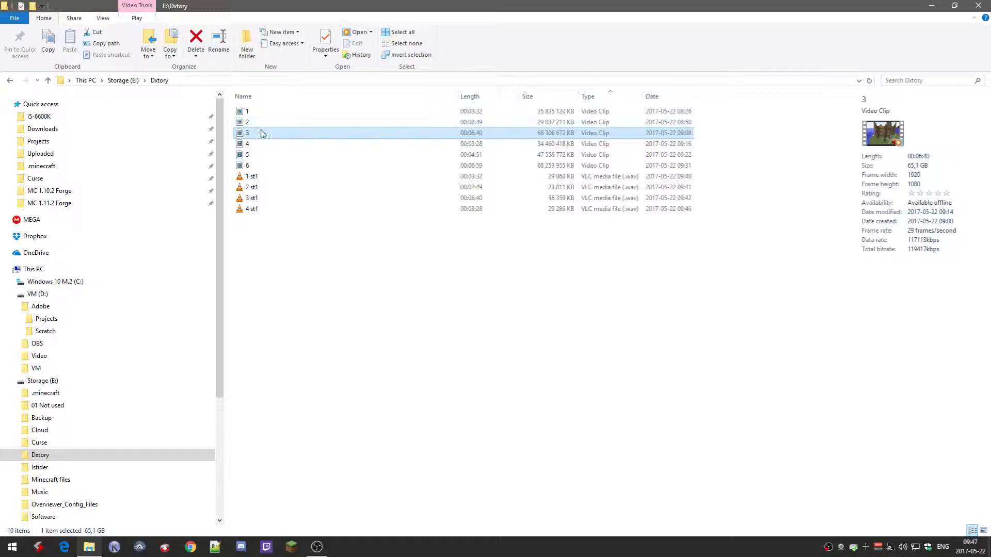
{"action": "left_click", "coordinate": [269, 210]}
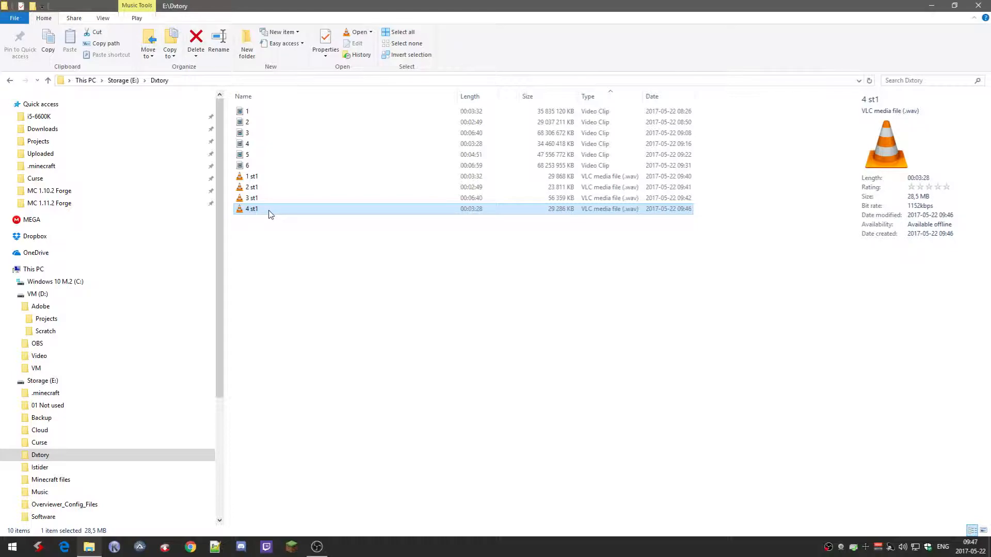
{"action": "right_click", "coordinate": [244, 157]}
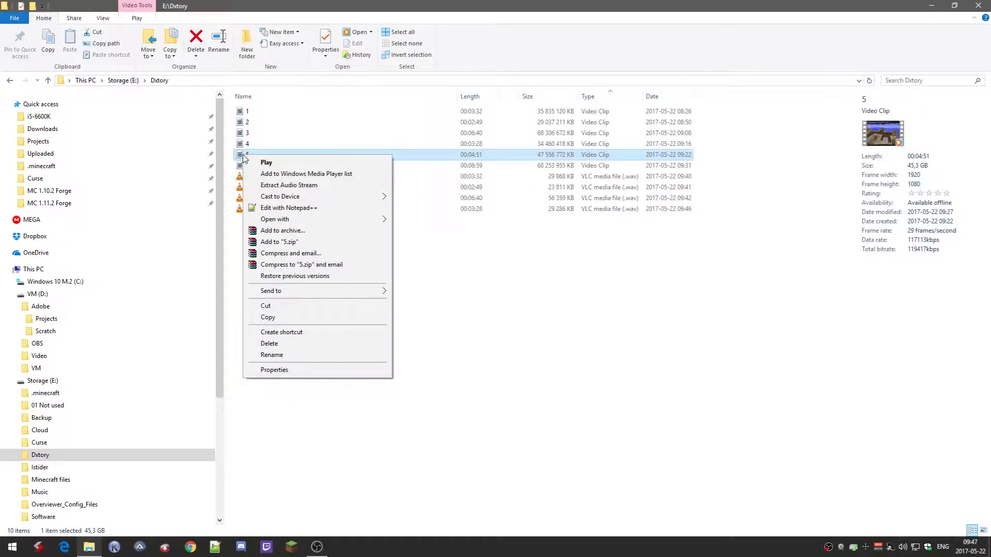
{"action": "left_click", "coordinate": [284, 185]}
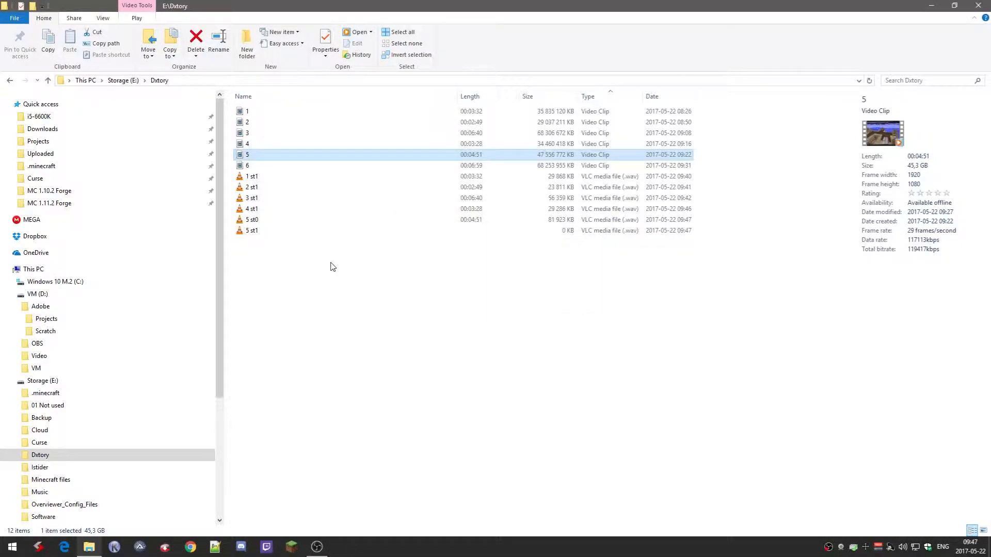
{"action": "left_click", "coordinate": [280, 222]}
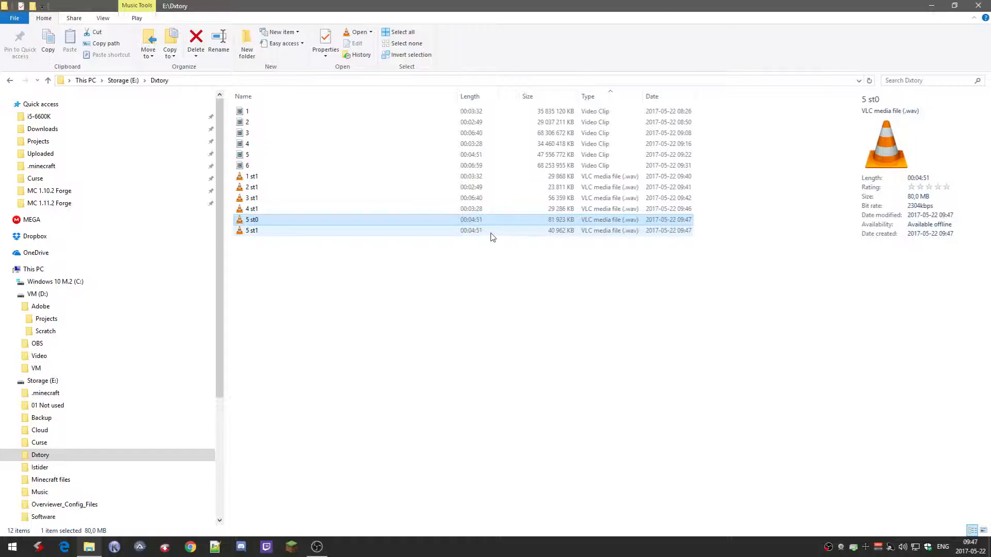
{"action": "key", "text": "Delete"}
{"action": "key", "text": "Return"}
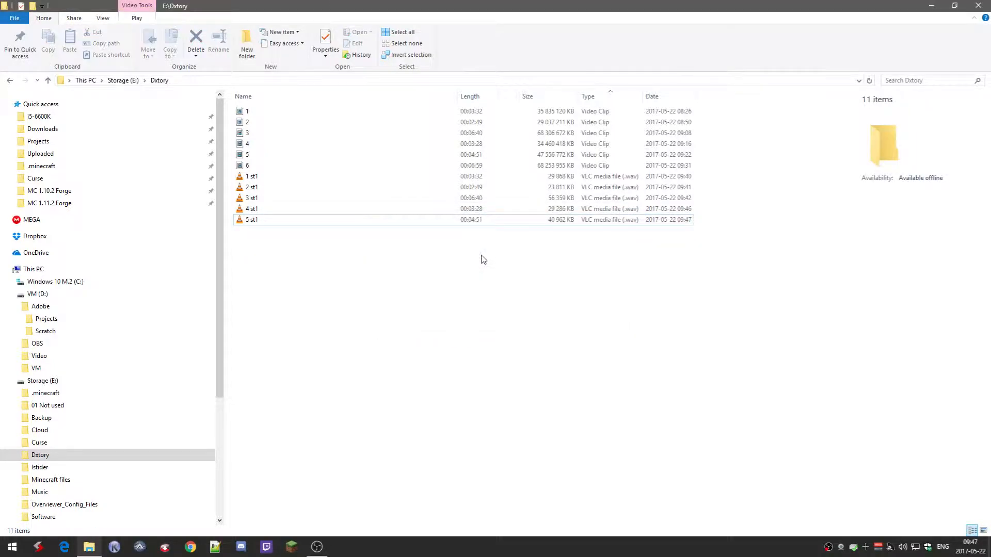
- Extract the audio streams from video clip 6 and delete the extracted 6 st0 file
{"action": "right_click", "coordinate": [239, 166]}
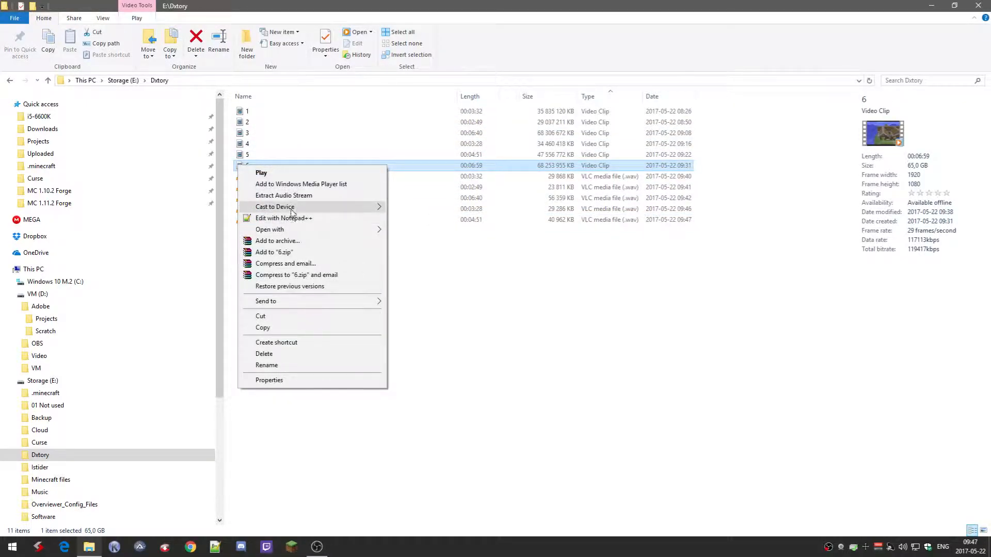
{"action": "left_click", "coordinate": [300, 196]}
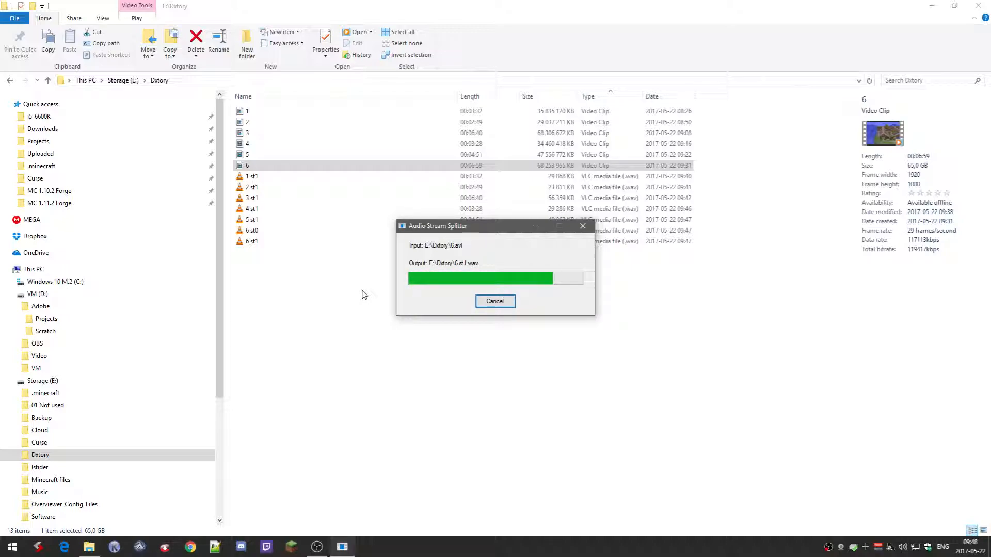
{"action": "left_click", "coordinate": [316, 234]}
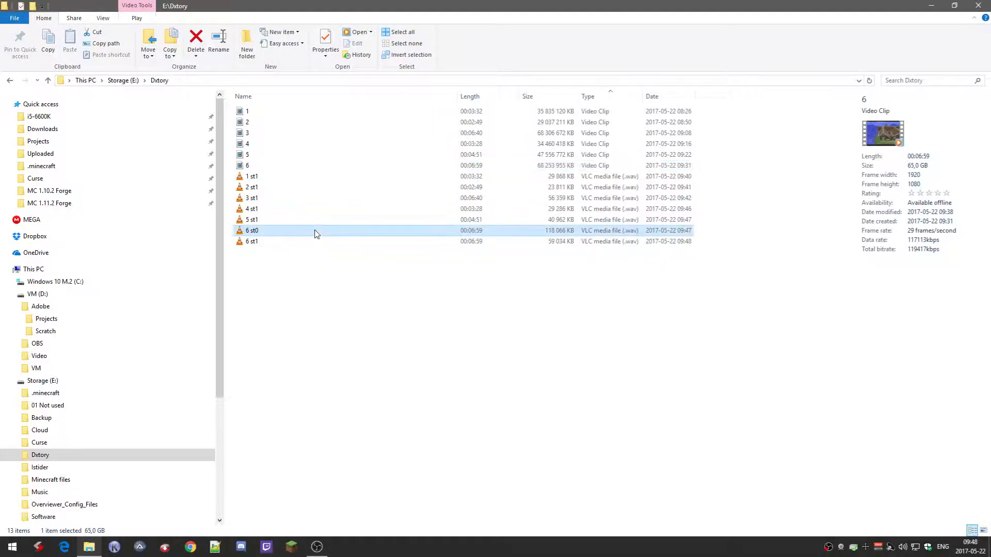
{"action": "key", "text": "Delete"}
{"action": "key", "text": "Return"}
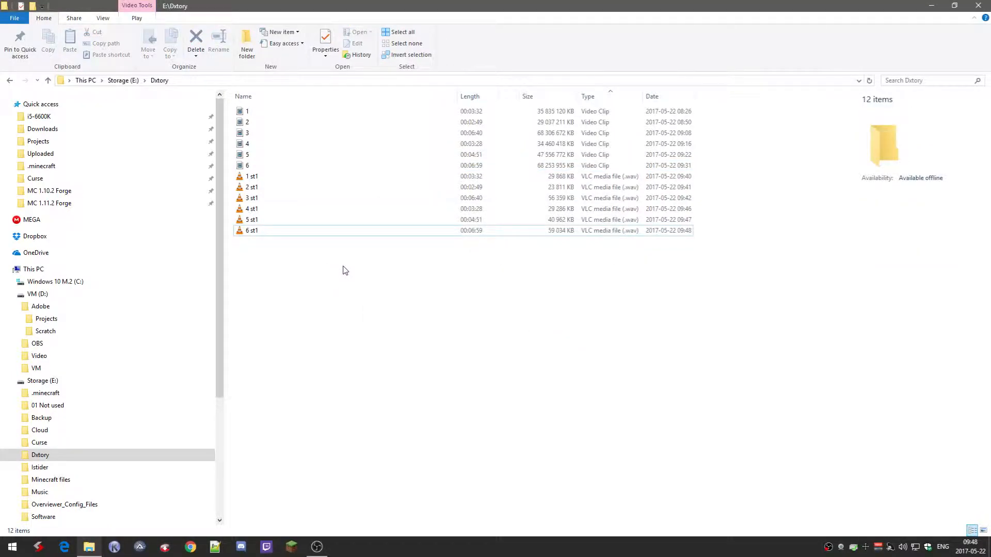
- Return to the desktop and empty the Recycle Bin, permanently deleting its items
{"action": "left_click", "coordinate": [319, 147]}
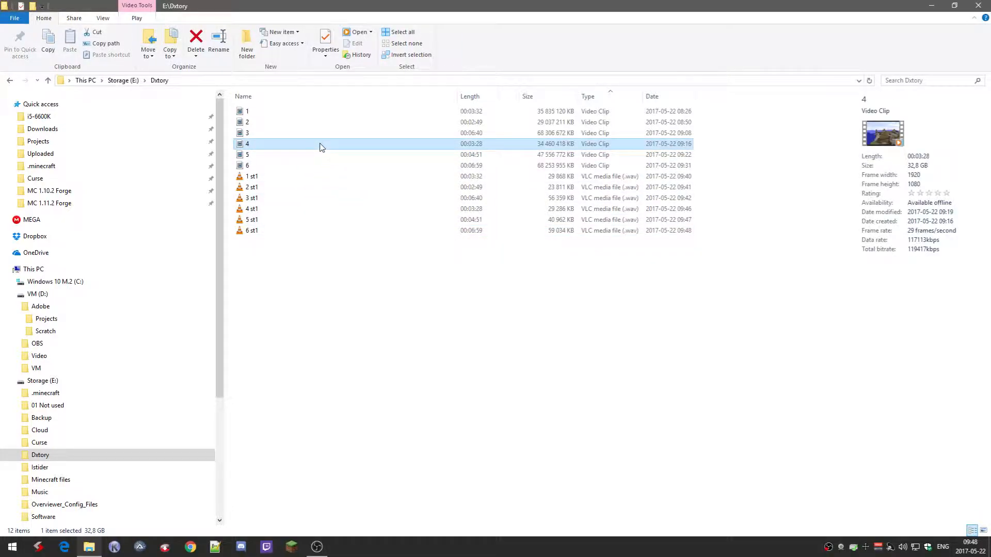
{"action": "left_click", "coordinate": [317, 177]}
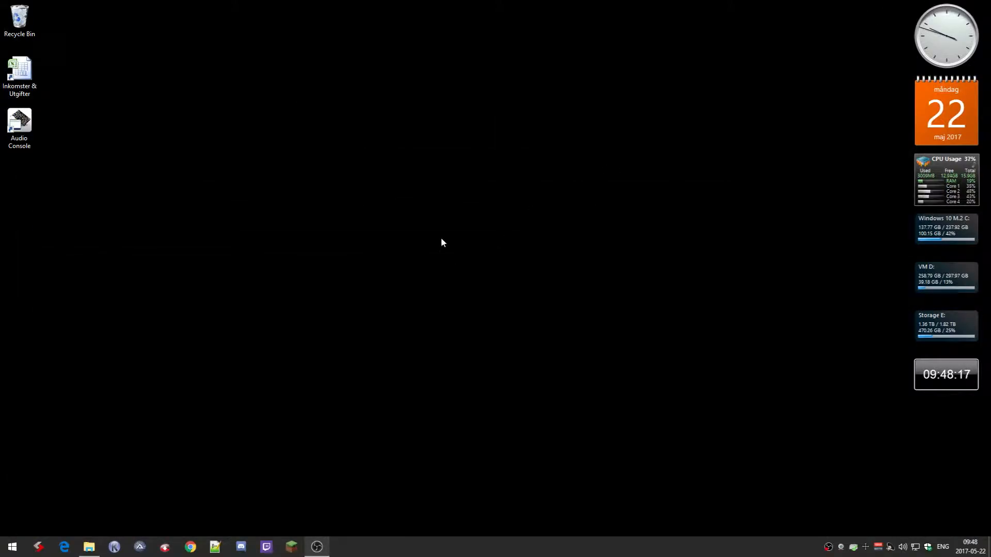
{"action": "right_click", "coordinate": [26, 17]}
{"action": "left_click", "coordinate": [44, 36]}
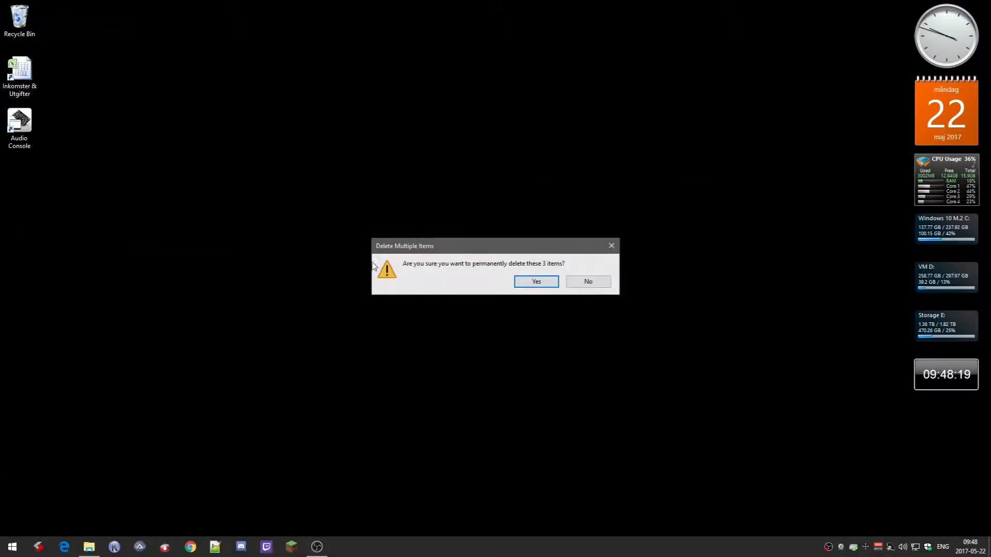
{"action": "left_click", "coordinate": [542, 285]}
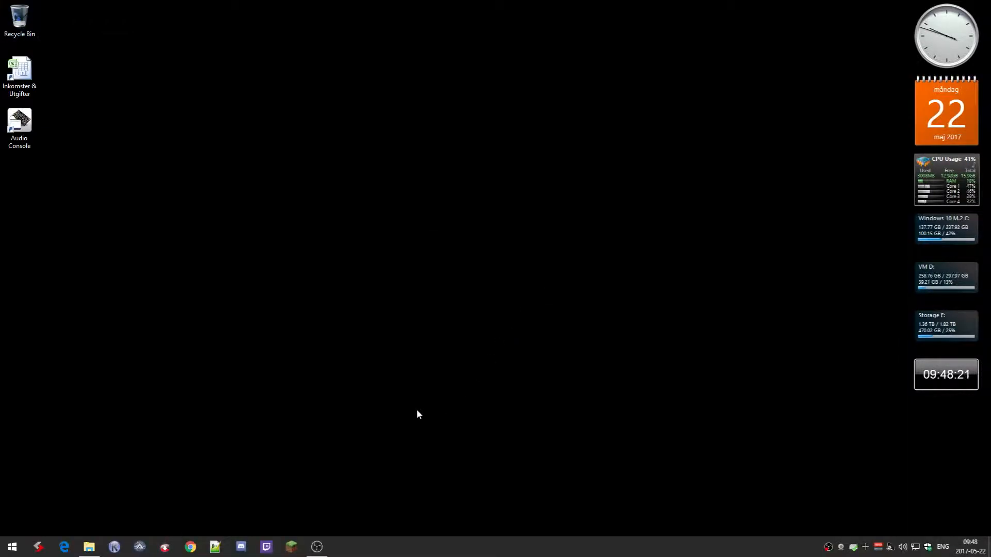
- Search for and launch Adobe Premiere Pro CS6
{"action": "key", "text": "super"}
{"action": "type", "text": "pre"}
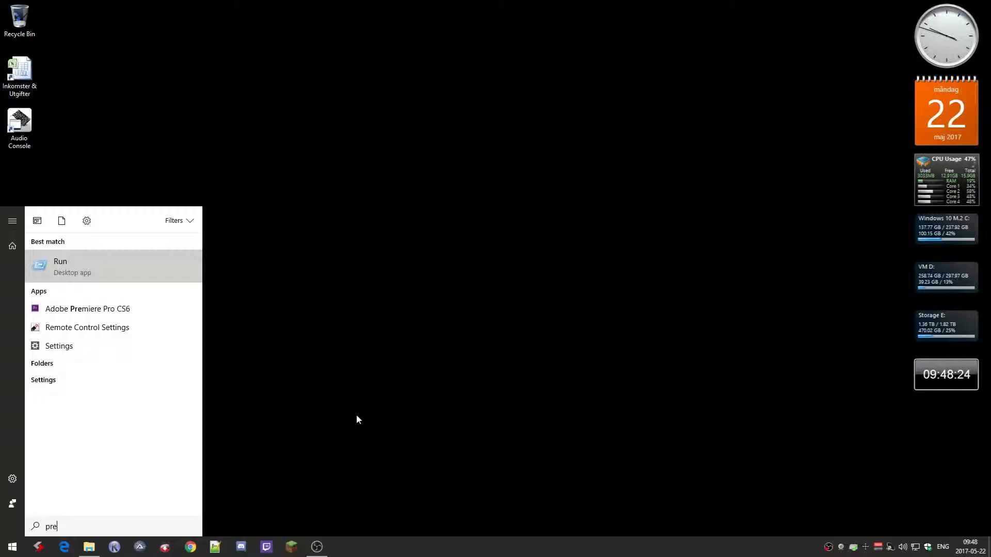
{"action": "key", "text": "BackSpace"}
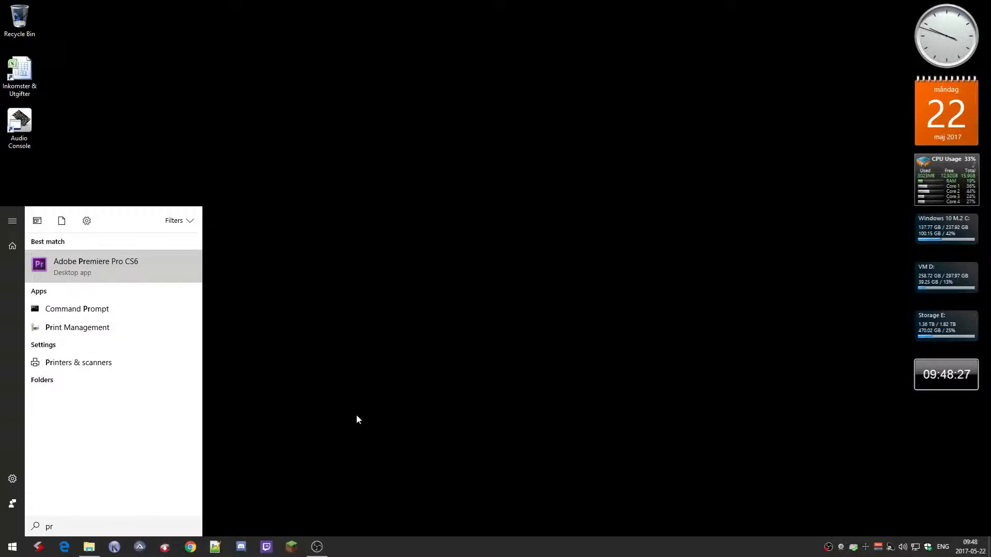
{"action": "key", "text": "Return"}
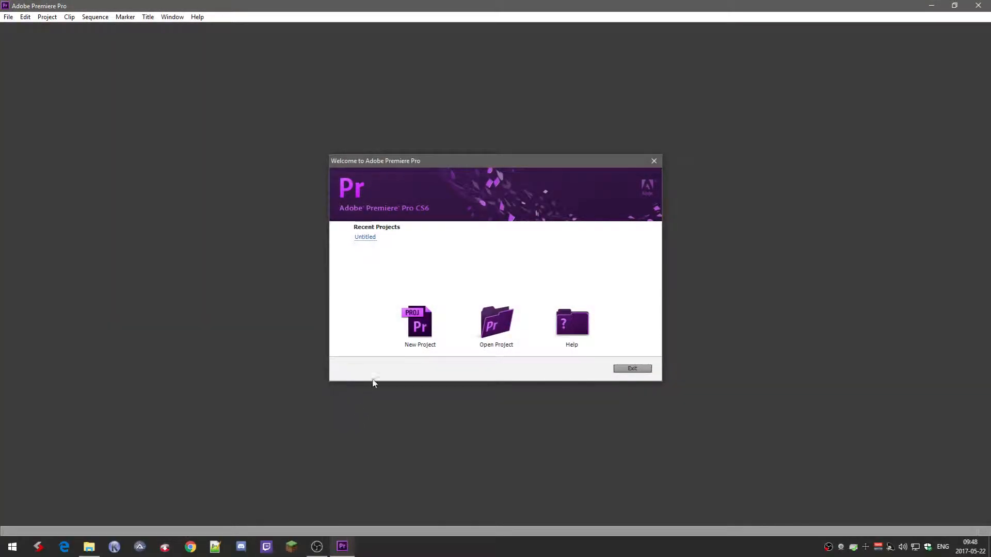
- Create a new project named Untitled in D:\Adobe\Projects, overwriting the existing project of that name
{"action": "left_click", "coordinate": [410, 326]}
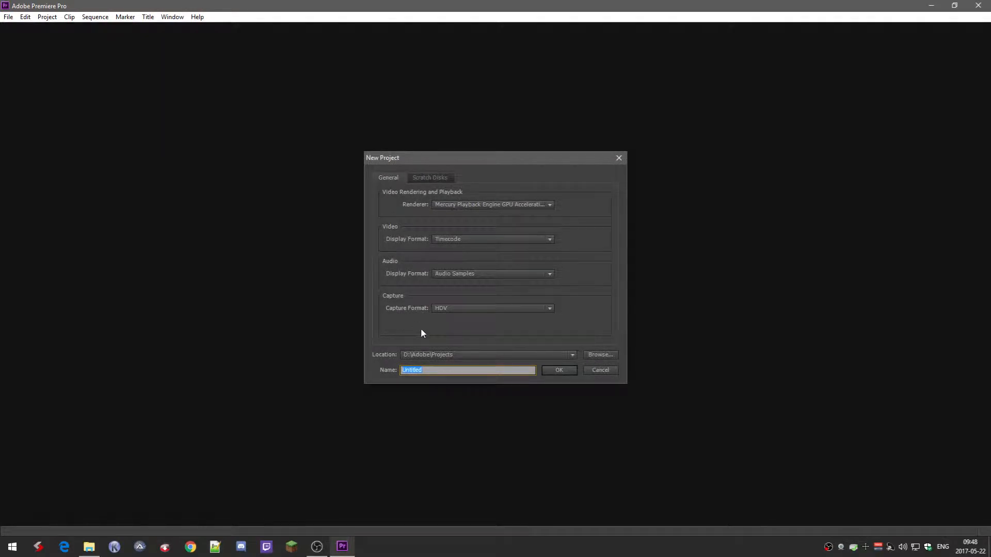
{"action": "left_click", "coordinate": [558, 370]}
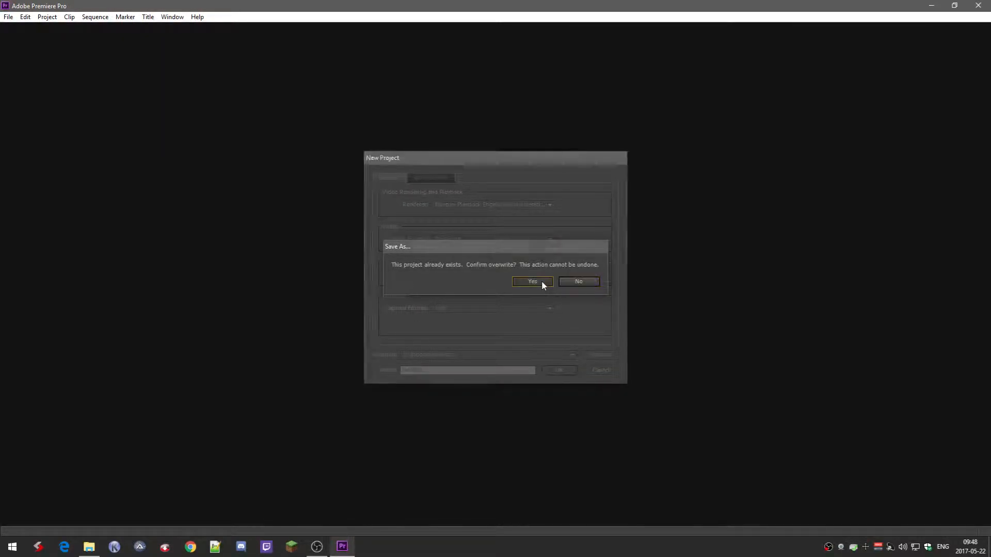
{"action": "left_click", "coordinate": [540, 283]}
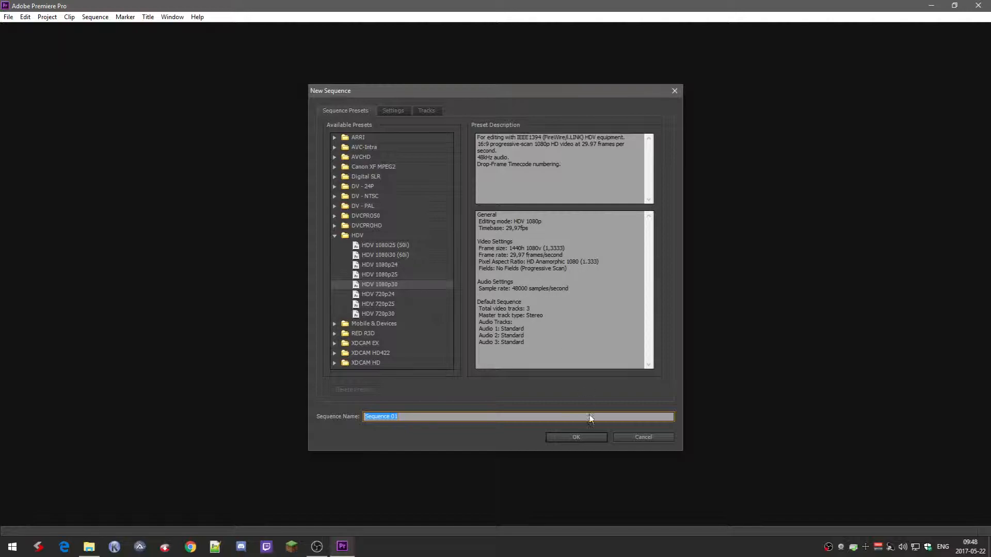
- Create Sequence 01 with the HDV 1080p30 preset and browse to the Dxtory folder on drive E in the Media Browser
{"action": "left_click", "coordinate": [581, 436]}
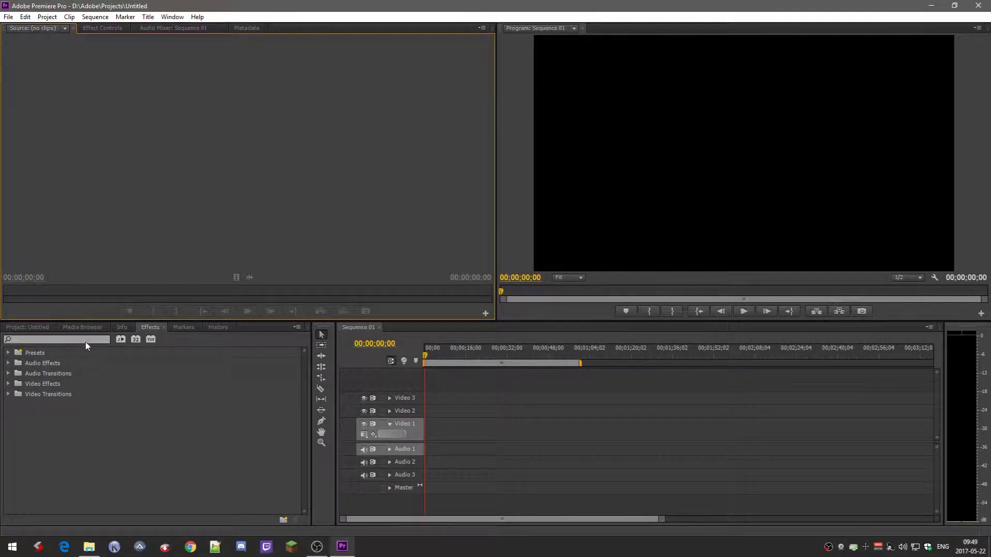
{"action": "left_click", "coordinate": [39, 328]}
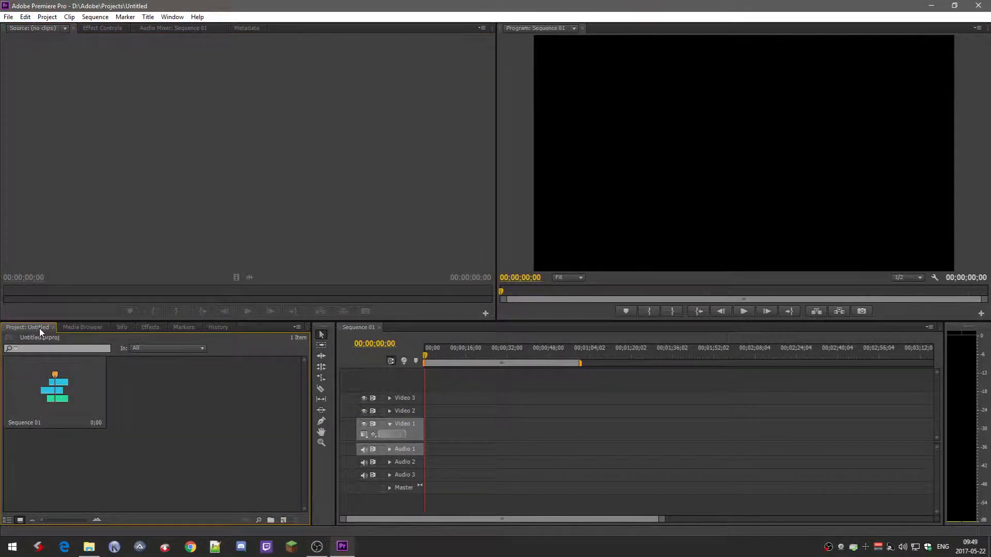
{"action": "left_click", "coordinate": [74, 328]}
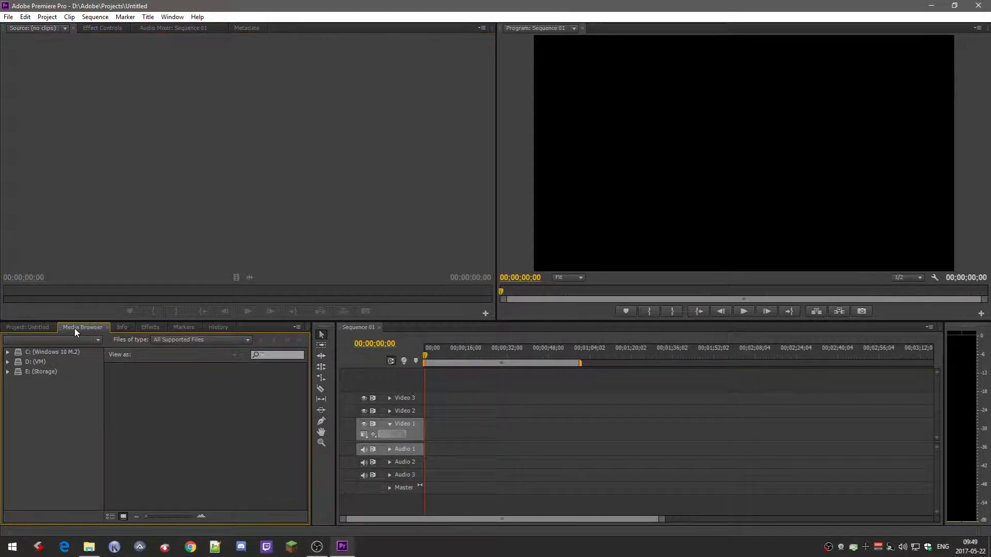
{"action": "left_click", "coordinate": [33, 372]}
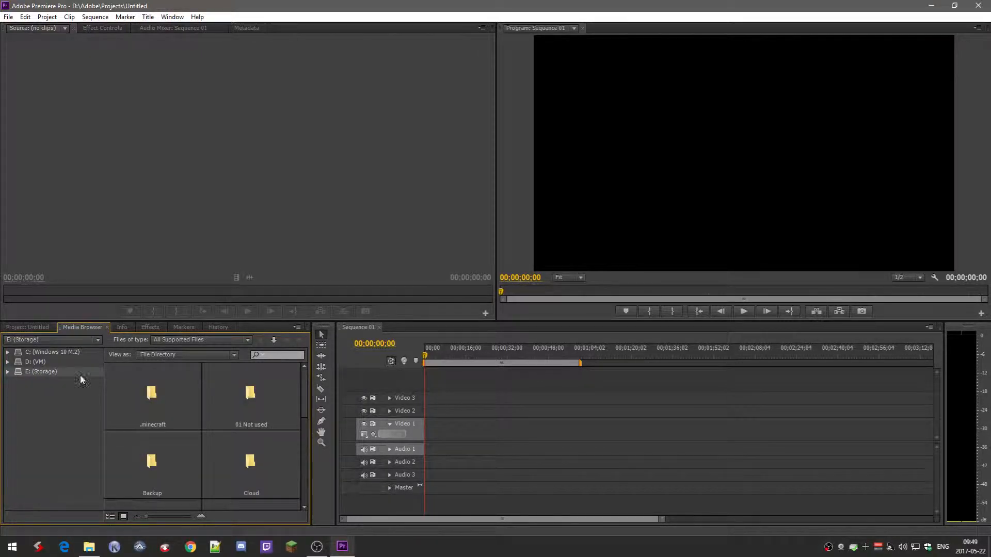
{"action": "left_click", "coordinate": [7, 372]}
{"action": "left_click", "coordinate": [48, 430]}
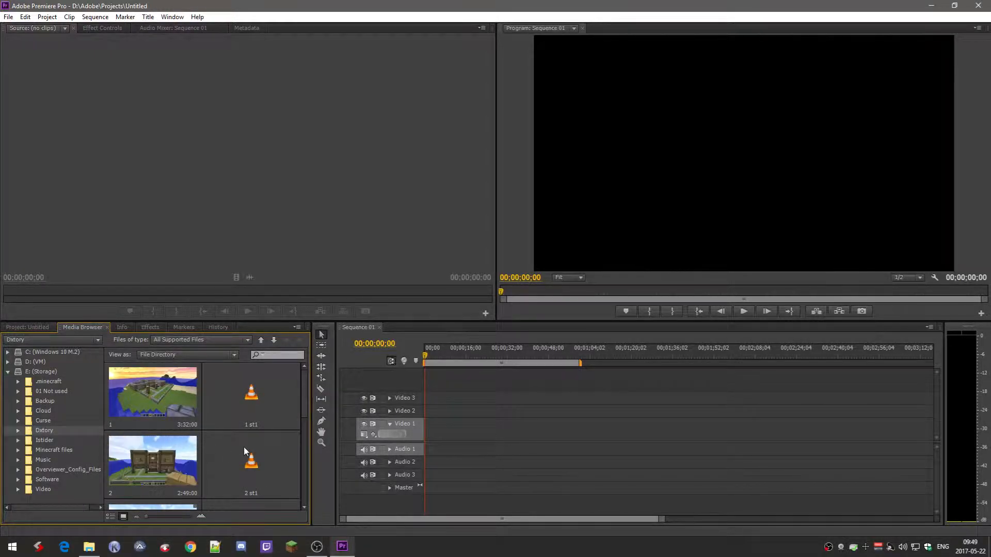
- Place video clip 1 at the start of Video 1 and change the sequence settings to match the clip
{"action": "scroll", "coordinate": [288, 445], "scroll_direction": "down", "scroll_amount": 2}
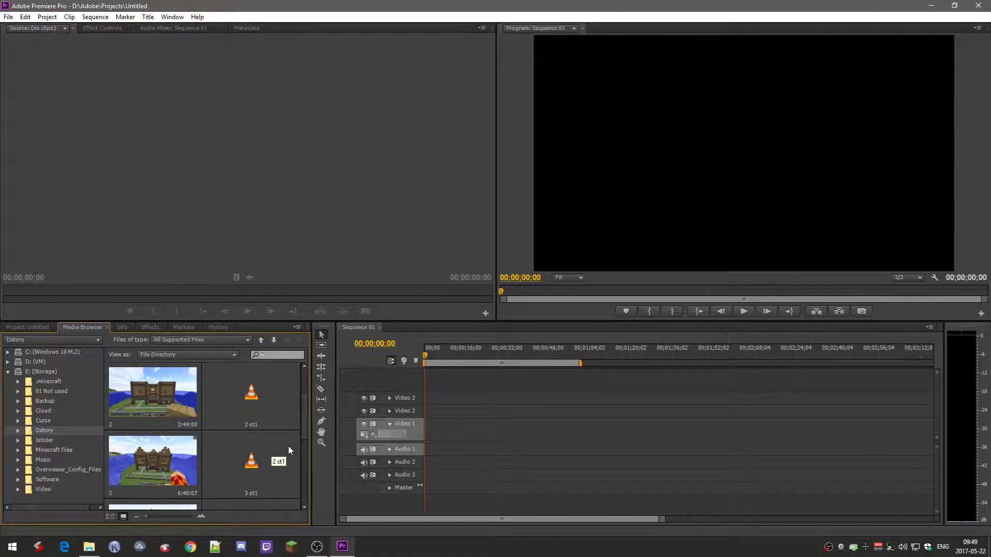
{"action": "scroll", "coordinate": [288, 447], "scroll_direction": "up", "scroll_amount": 2}
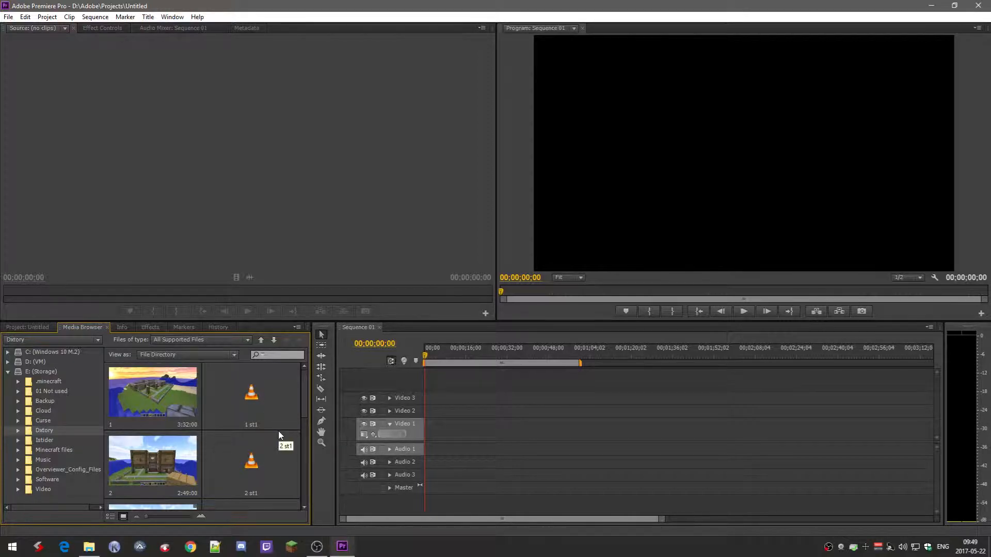
{"action": "scroll", "coordinate": [279, 435], "scroll_direction": "down", "scroll_amount": 4}
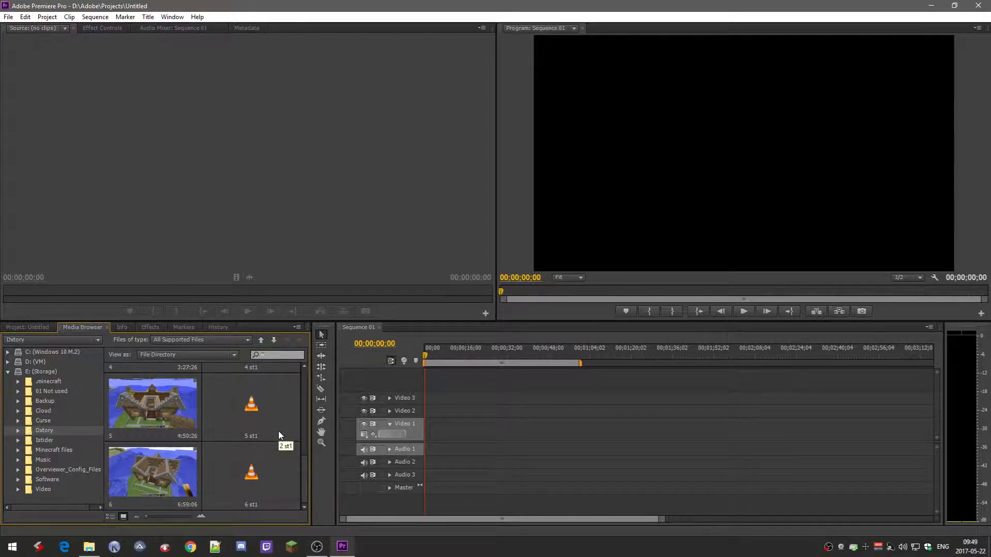
{"action": "scroll", "coordinate": [278, 435], "scroll_direction": "up", "scroll_amount": 4}
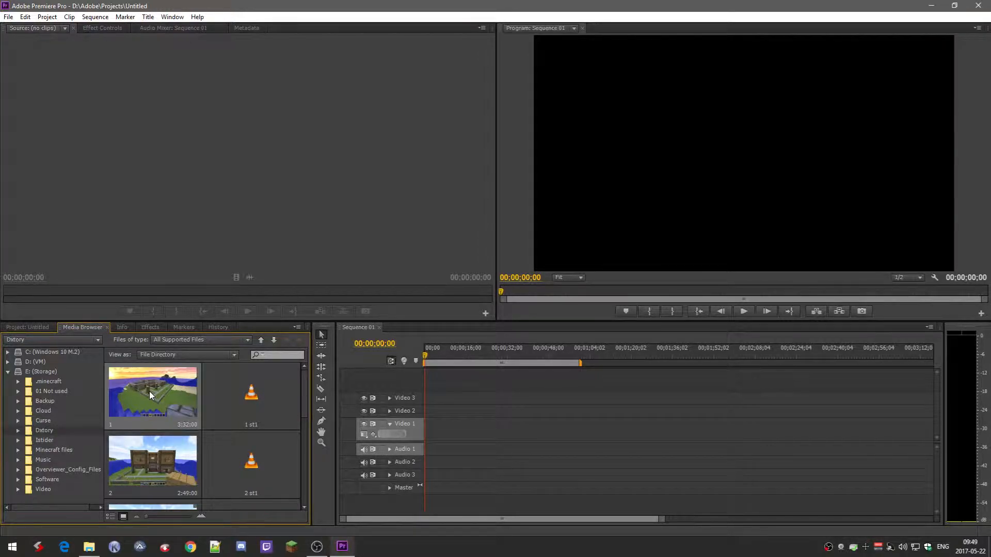
{"action": "left_click_drag", "start_coordinate": [191, 394], "coordinate": [428, 438]}
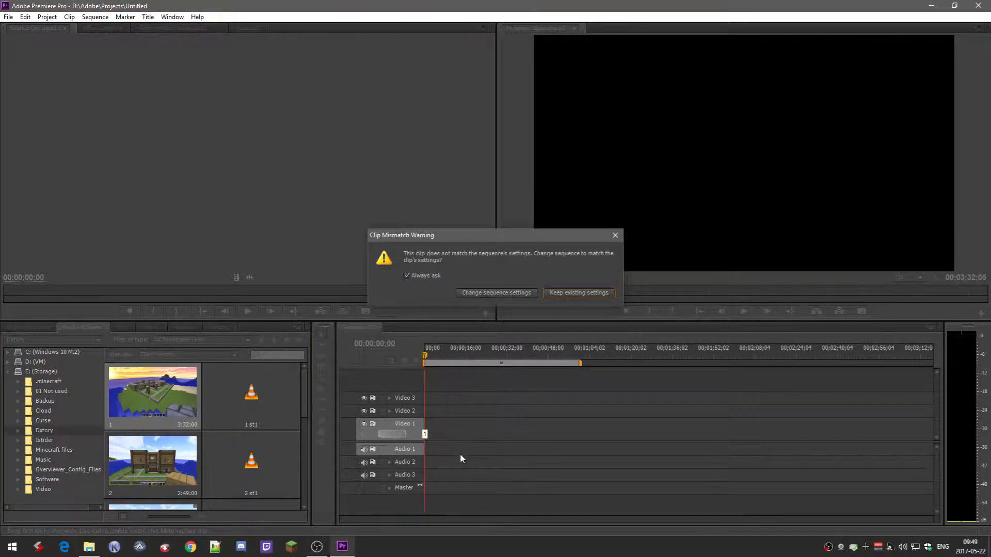
{"action": "left_click", "coordinate": [488, 293]}
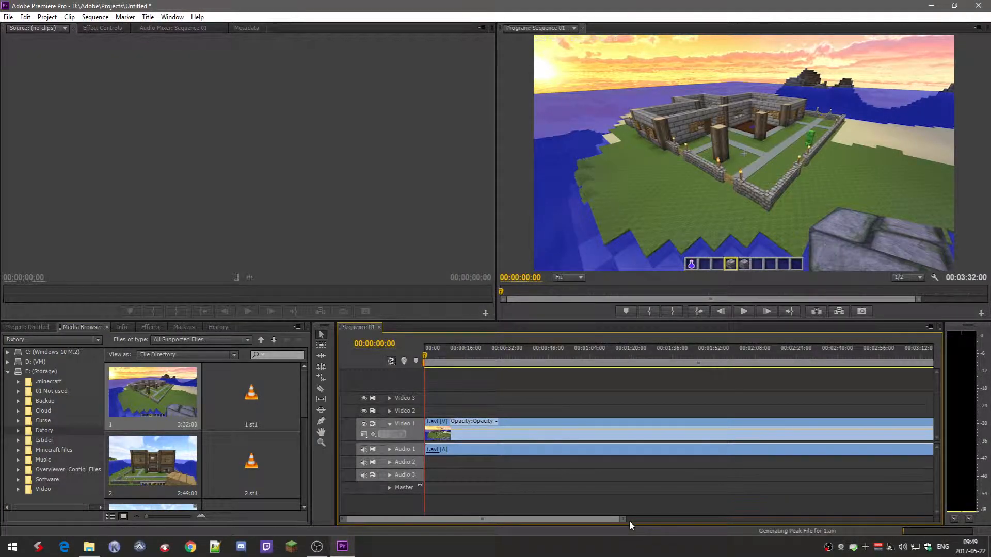
- Put the 1 st1 audio on Audio 2 beneath clip 1 and append video clip 2 with its 2 st1 audio
{"action": "left_click_drag", "start_coordinate": [624, 521], "coordinate": [825, 519]}
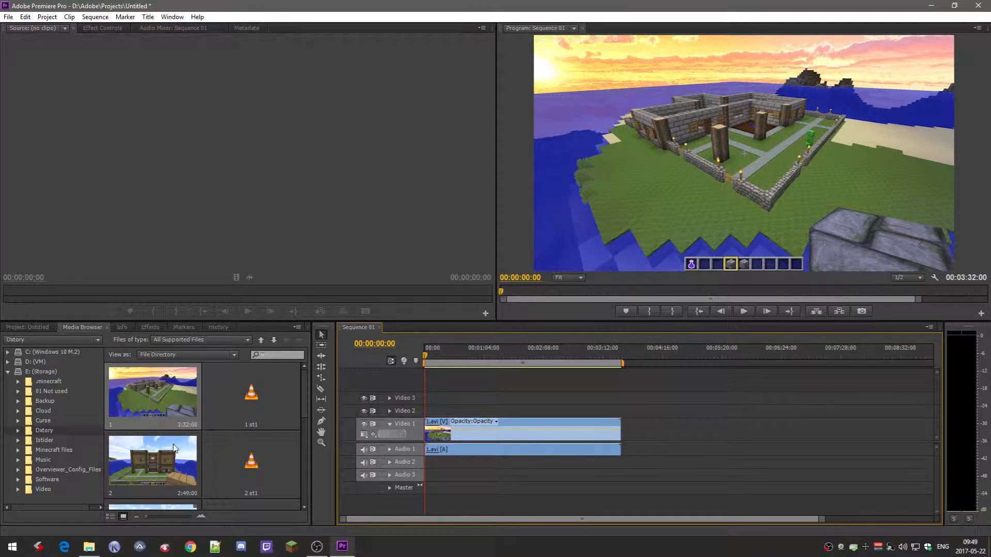
{"action": "left_click_drag", "start_coordinate": [253, 400], "coordinate": [428, 464]}
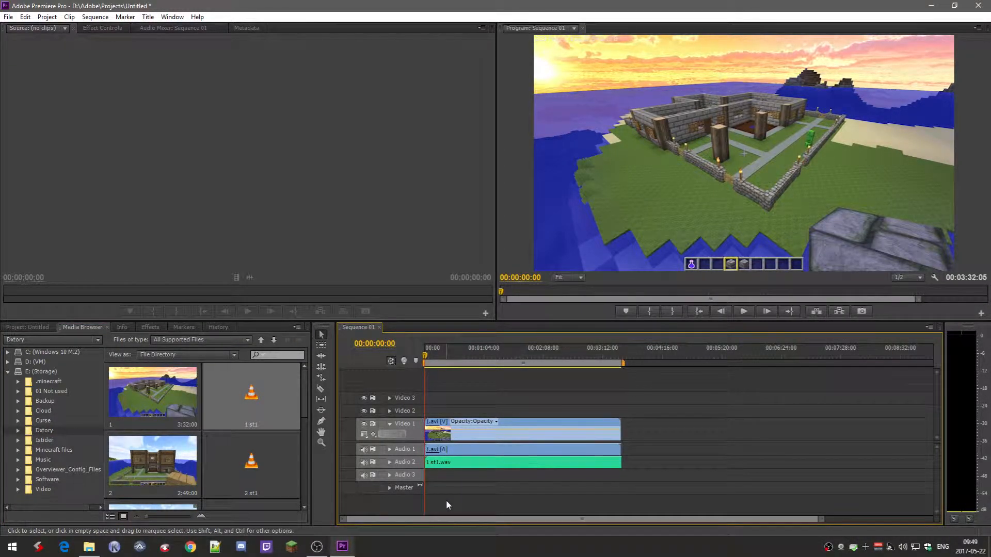
{"action": "left_click_drag", "start_coordinate": [155, 459], "coordinate": [626, 455]}
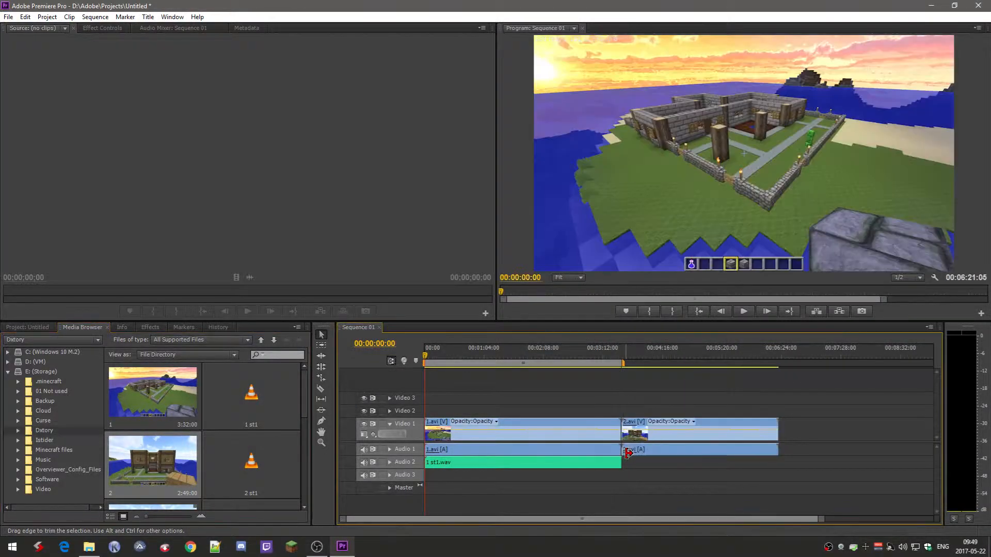
{"action": "left_click_drag", "start_coordinate": [252, 473], "coordinate": [625, 463]}
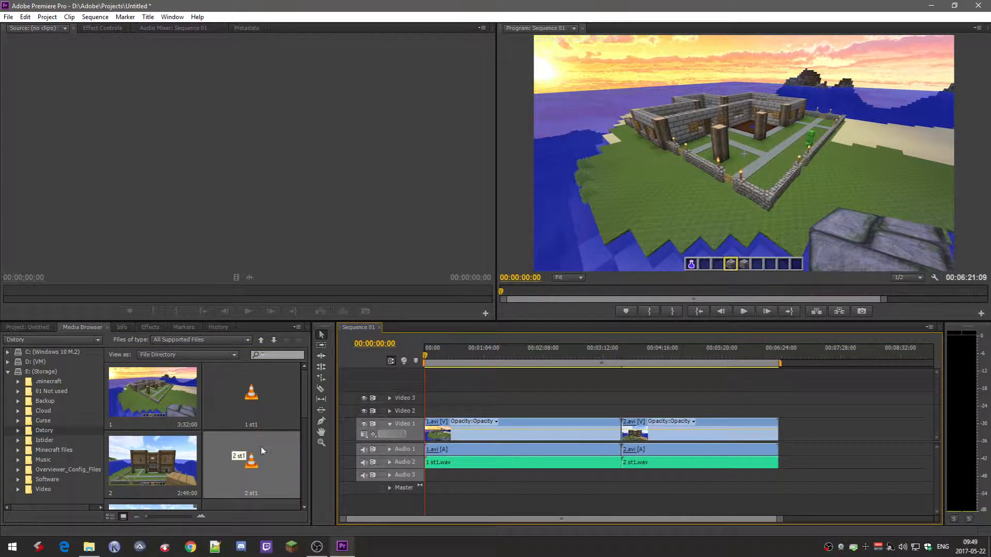
- Append video clips 3 and 4 to Video 1, with the 3 st1 and 4 st1 audio aligned beneath them on Audio 2
{"action": "left_click_drag", "start_coordinate": [779, 521], "coordinate": [919, 521]}
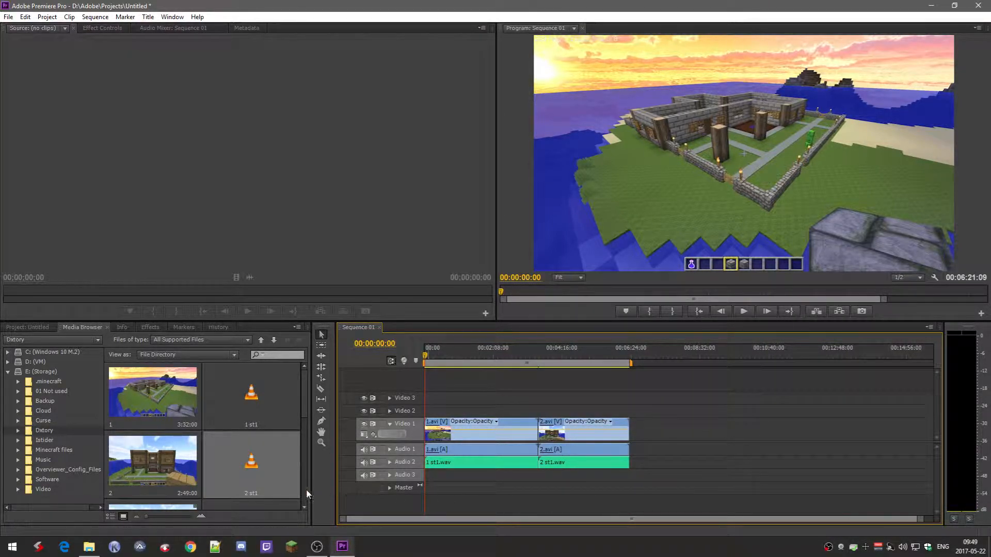
{"action": "scroll", "coordinate": [154, 469], "scroll_direction": "down", "scroll_amount": 1}
{"action": "left_click_drag", "start_coordinate": [154, 470], "coordinate": [635, 445]}
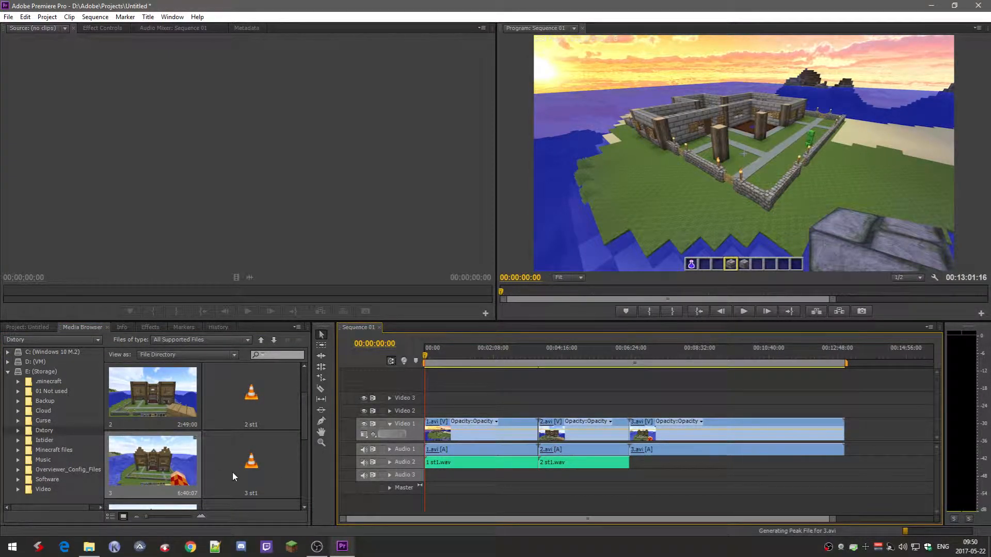
{"action": "left_click_drag", "start_coordinate": [249, 467], "coordinate": [630, 467]}
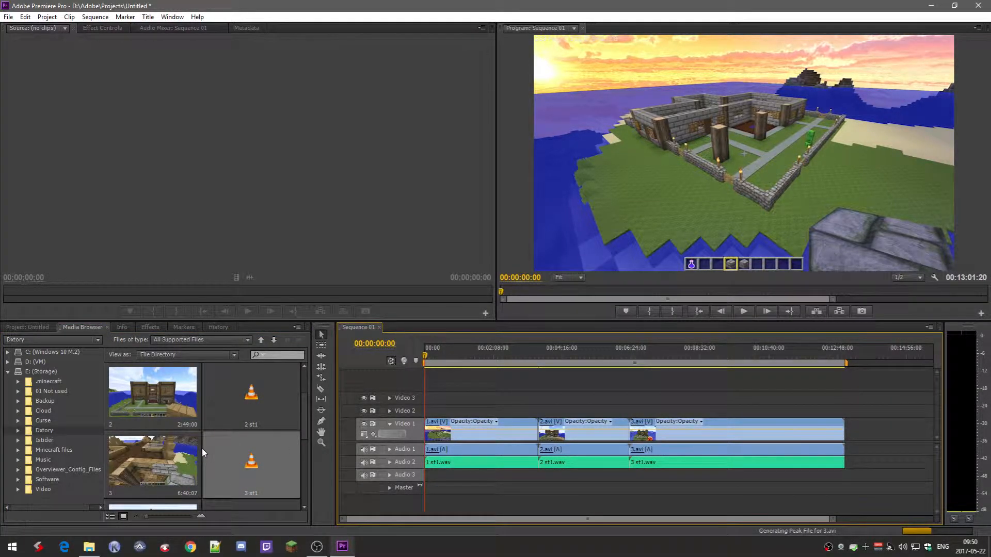
{"action": "scroll", "coordinate": [201, 448], "scroll_direction": "down", "scroll_amount": 1}
{"action": "left_click_drag", "start_coordinate": [165, 450], "coordinate": [851, 453]}
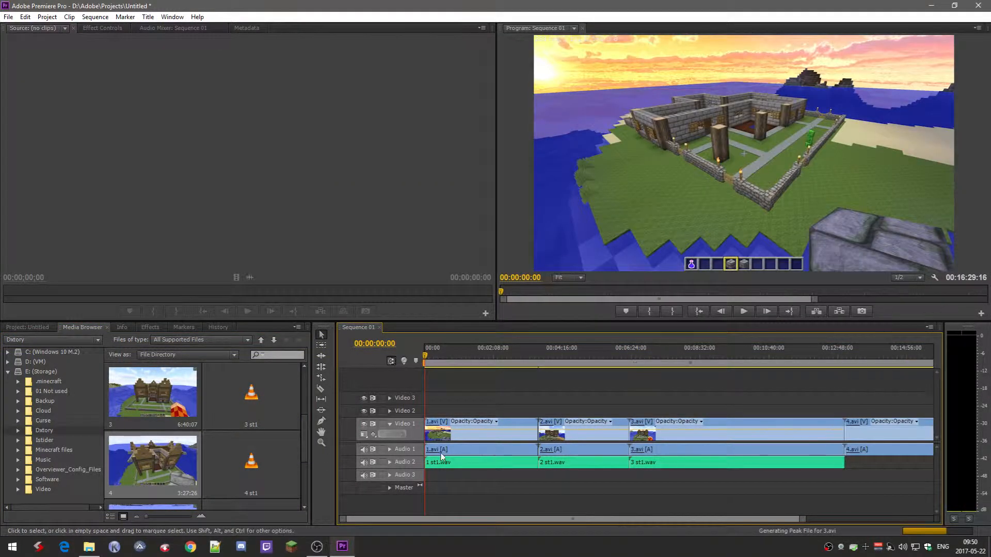
{"action": "left_click_drag", "start_coordinate": [251, 465], "coordinate": [847, 470]}
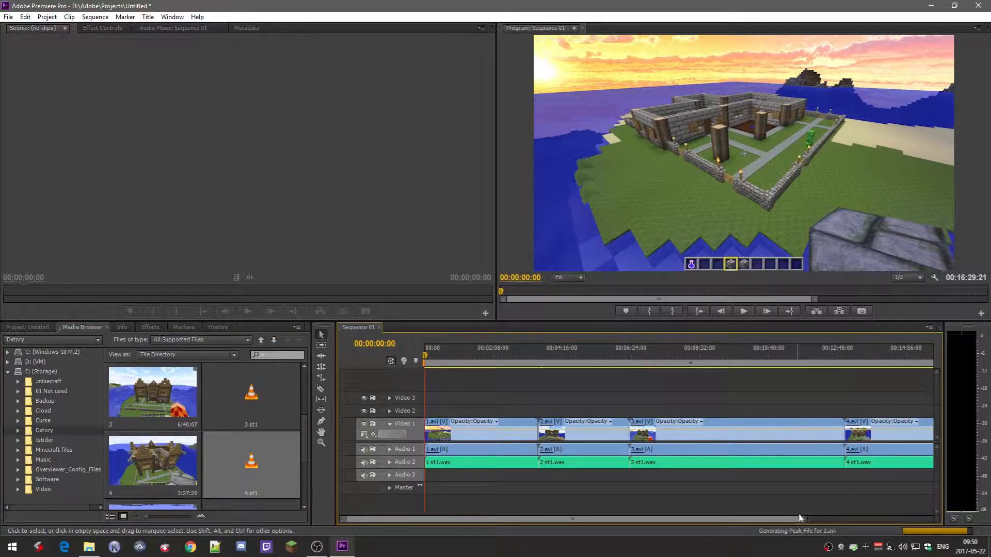
- Append video clips 5 and 6 to Video 1, with the 5 st1 and 6 st1 audio aligned beneath them on Audio 2
{"action": "left_click_drag", "start_coordinate": [803, 518], "coordinate": [935, 522]}
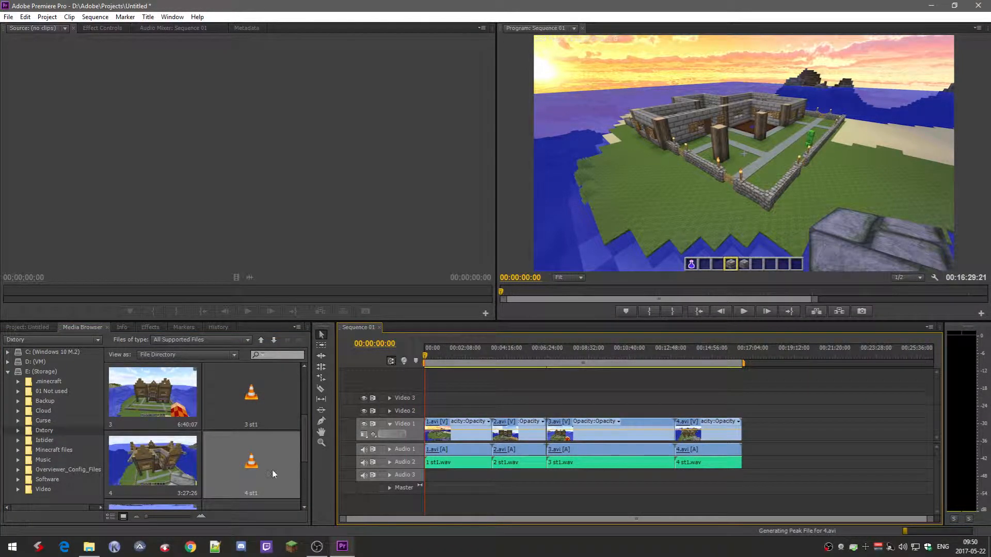
{"action": "scroll", "coordinate": [165, 467], "scroll_direction": "down", "scroll_amount": 2}
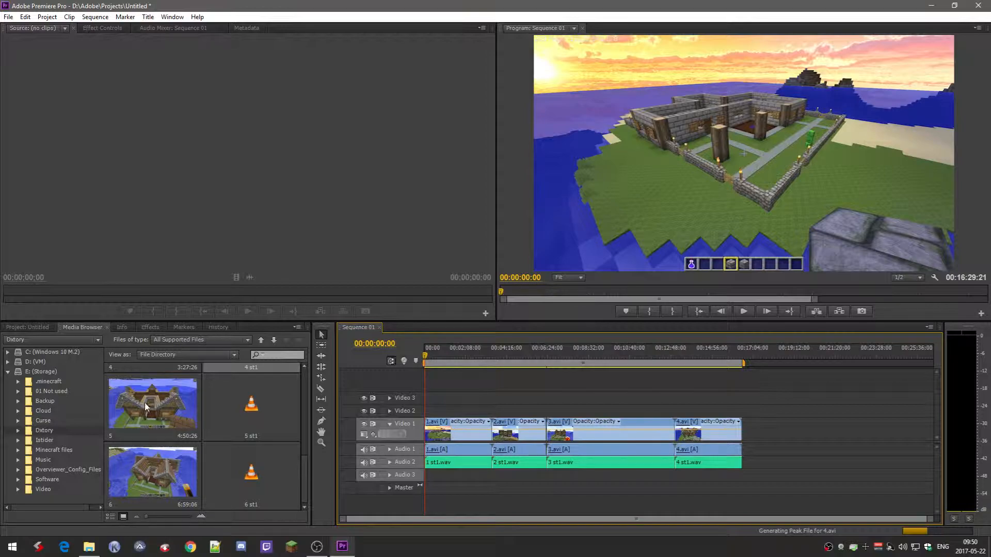
{"action": "left_click_drag", "start_coordinate": [128, 392], "coordinate": [741, 427]}
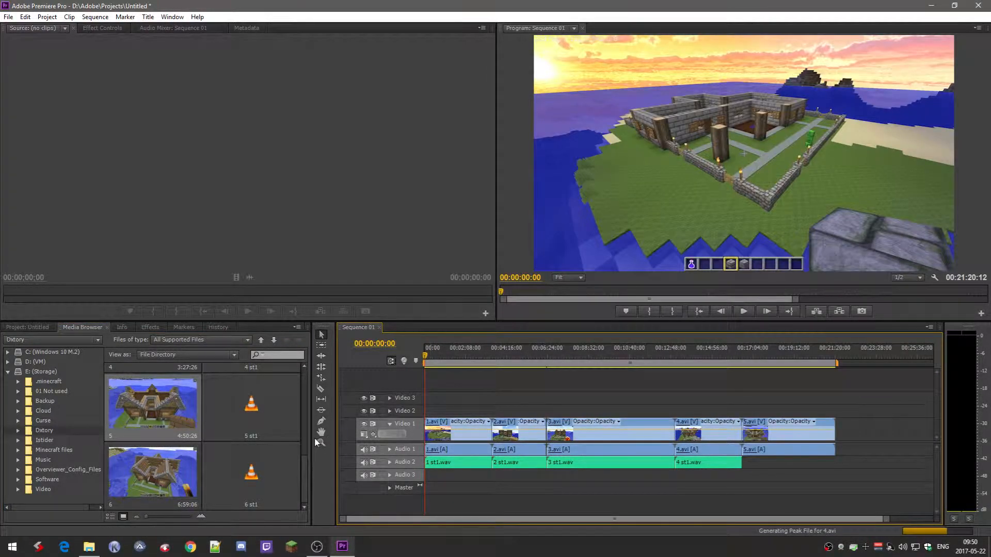
{"action": "left_click_drag", "start_coordinate": [264, 419], "coordinate": [745, 465]}
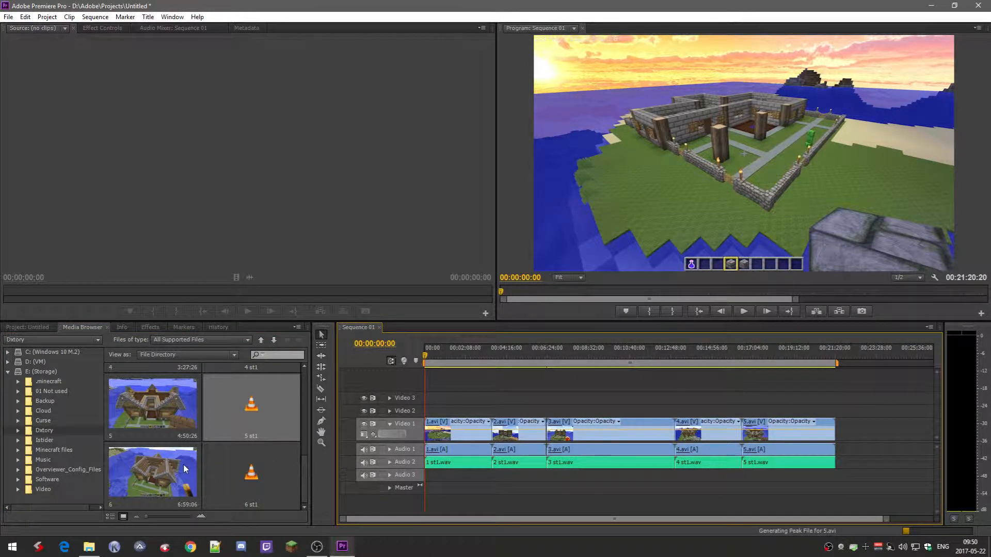
{"action": "left_click_drag", "start_coordinate": [137, 463], "coordinate": [836, 463]}
{"action": "left_click_drag", "start_coordinate": [237, 487], "coordinate": [837, 464]}
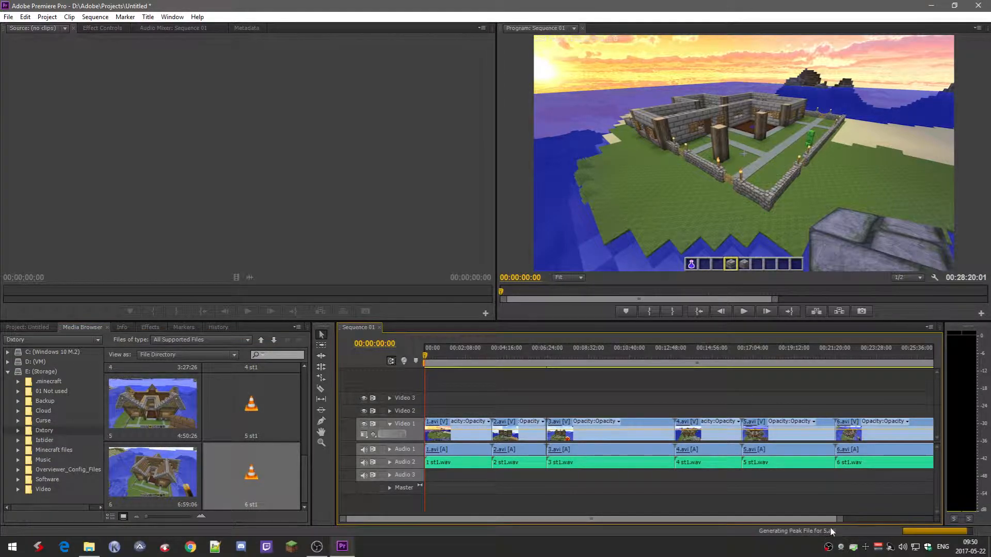
- Delete all empty video and audio tracks from Sequence 01
{"action": "left_click_drag", "start_coordinate": [839, 521], "coordinate": [924, 521]}
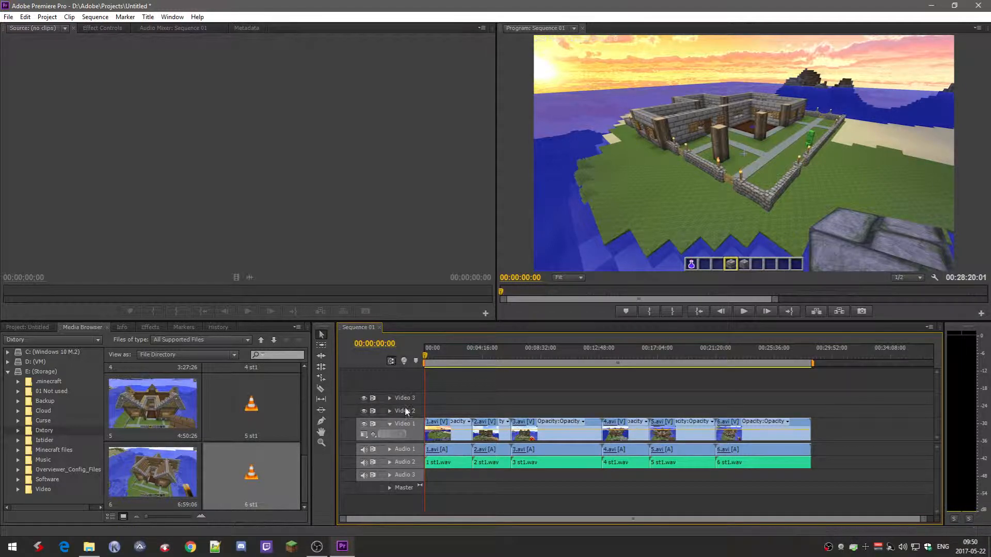
{"action": "right_click", "coordinate": [409, 477]}
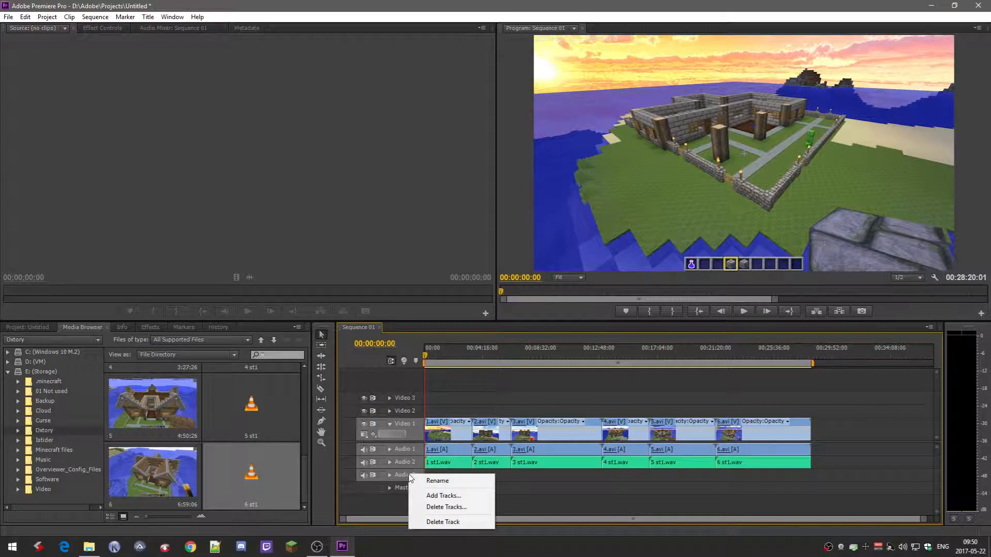
{"action": "left_click", "coordinate": [438, 506]}
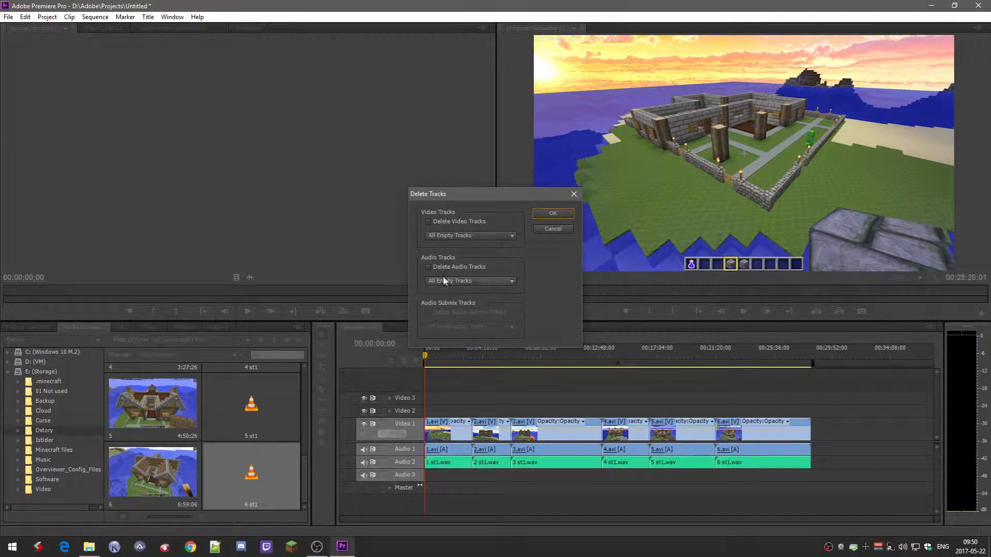
{"action": "left_click", "coordinate": [457, 267]}
{"action": "left_click", "coordinate": [469, 221]}
{"action": "left_click", "coordinate": [549, 213]}
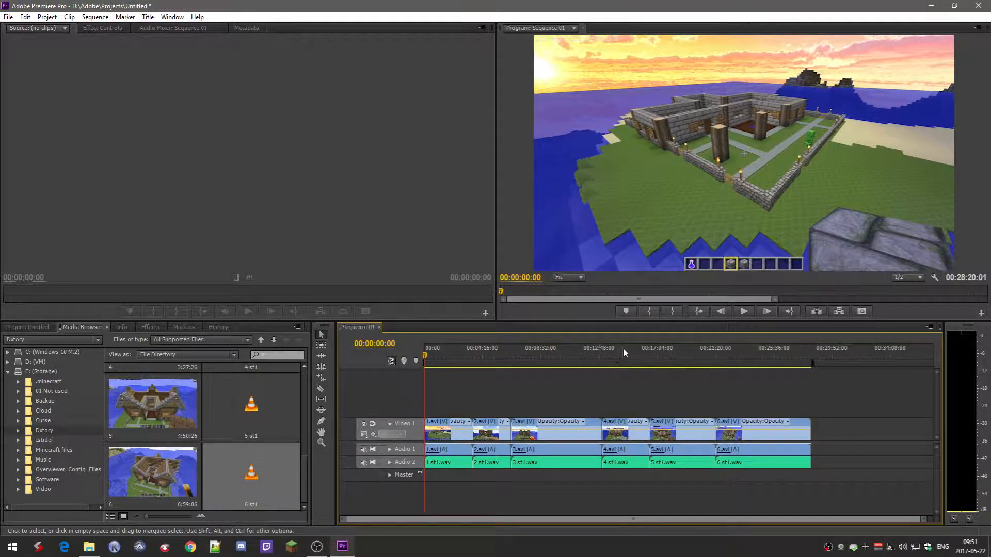
- Play the opening seconds of the sequence to check picture and sound, and return the playhead to the start
{"action": "key", "text": "space"}
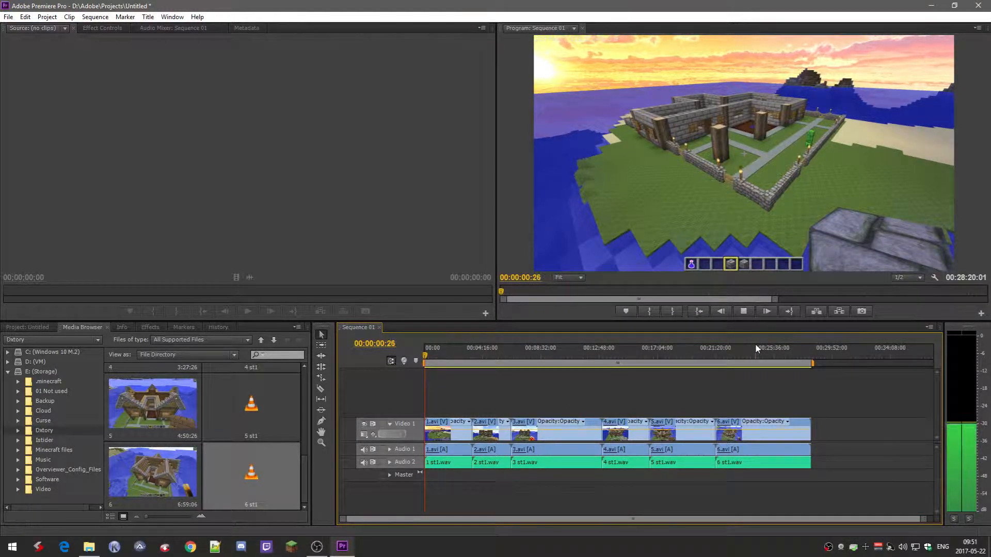
{"action": "left_click", "coordinate": [744, 312]}
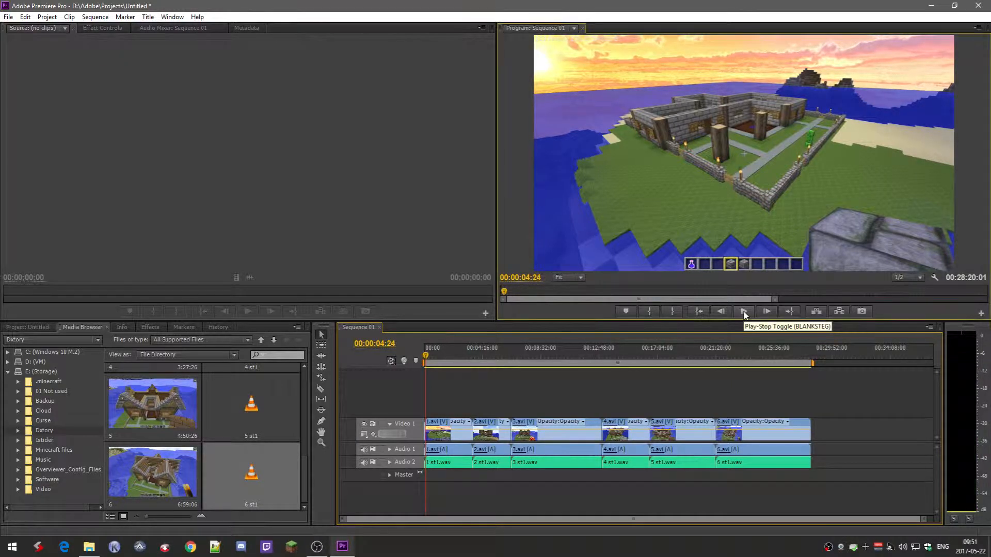
{"action": "left_click", "coordinate": [700, 311]}
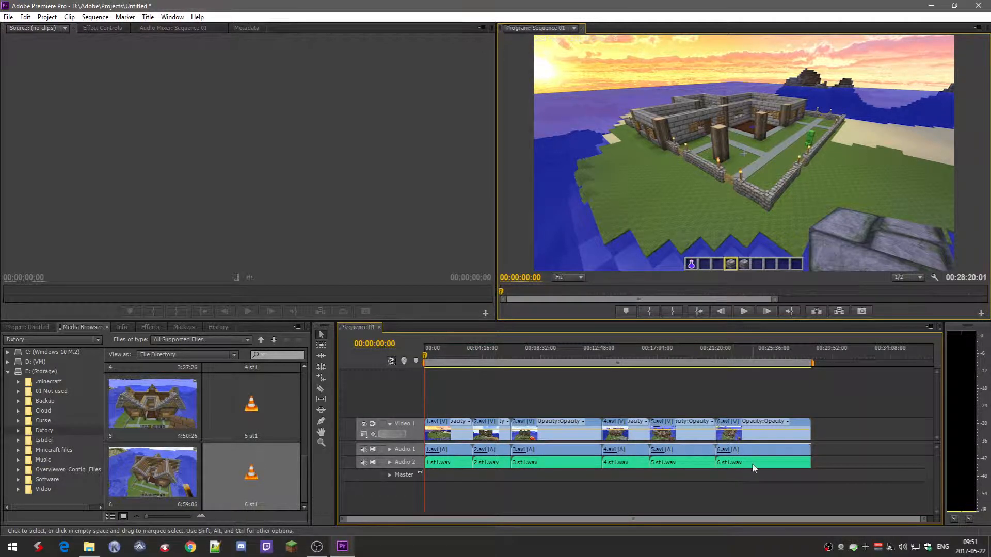
- Open the 1 st1 clip in Adobe Audition, apply the 30-band Graphic Equalizer's custom curve to the whole waveform, and save before returning to Premiere Pro
{"action": "right_click", "coordinate": [443, 462]}
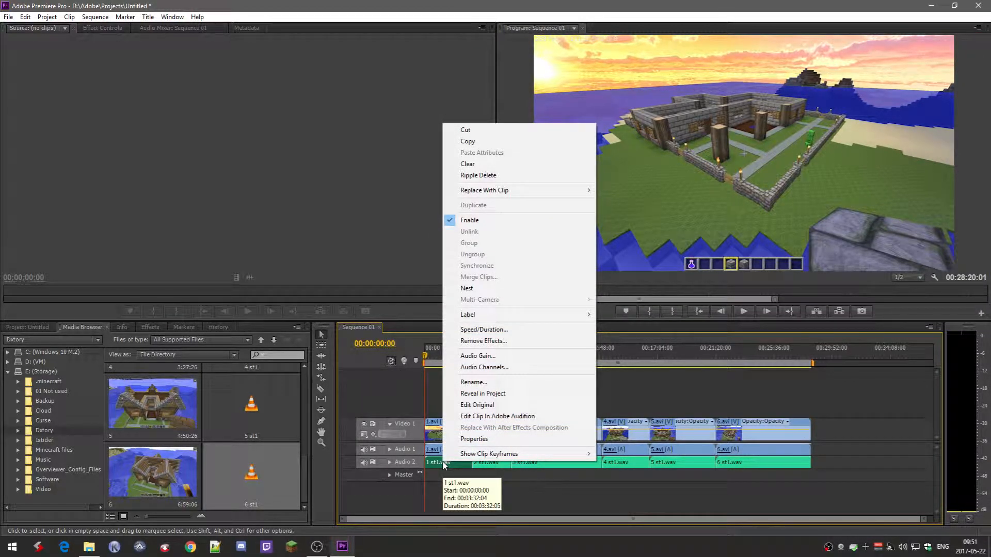
{"action": "left_click", "coordinate": [566, 417]}
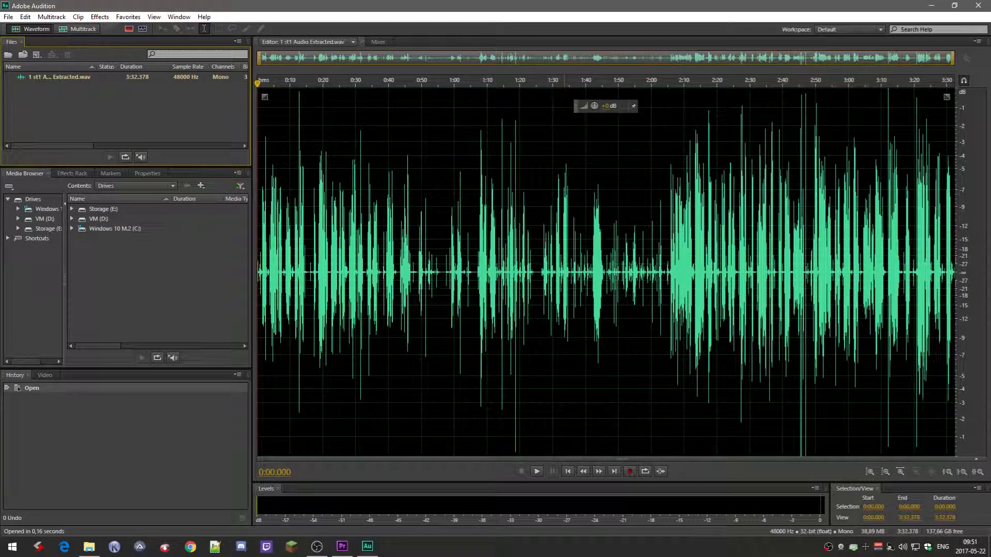
{"action": "key", "text": "ctrl+a"}
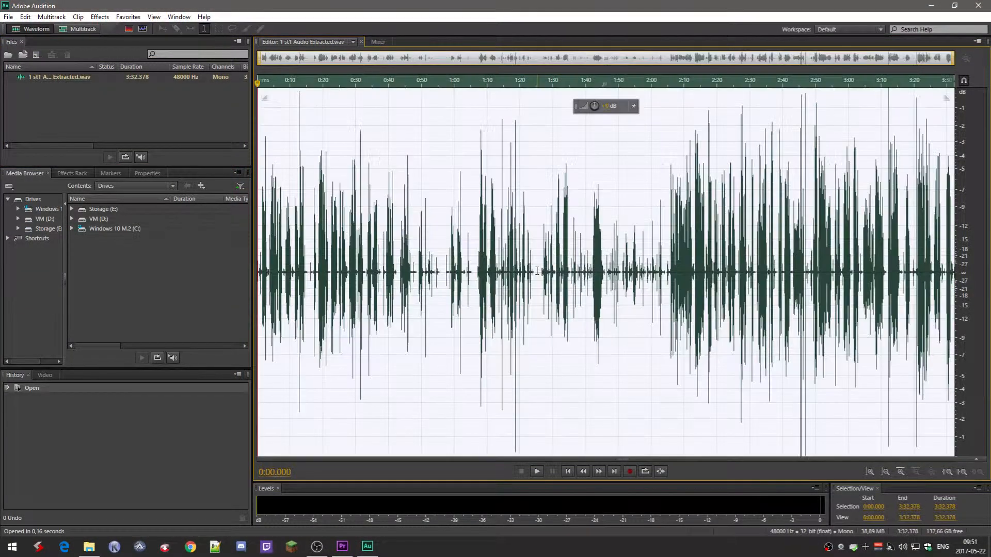
{"action": "left_click", "coordinate": [98, 18]}
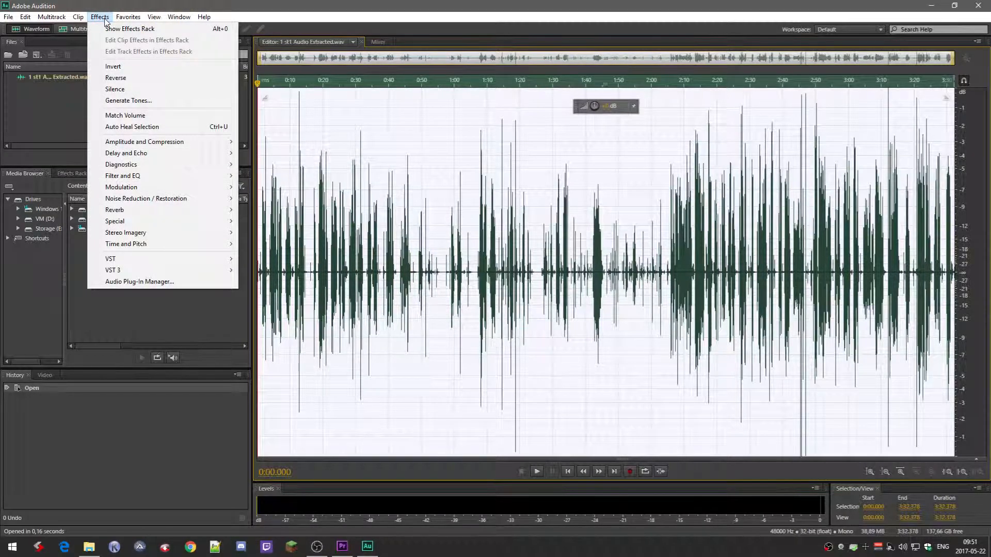
{"action": "mouse_move", "coordinate": [149, 180]}
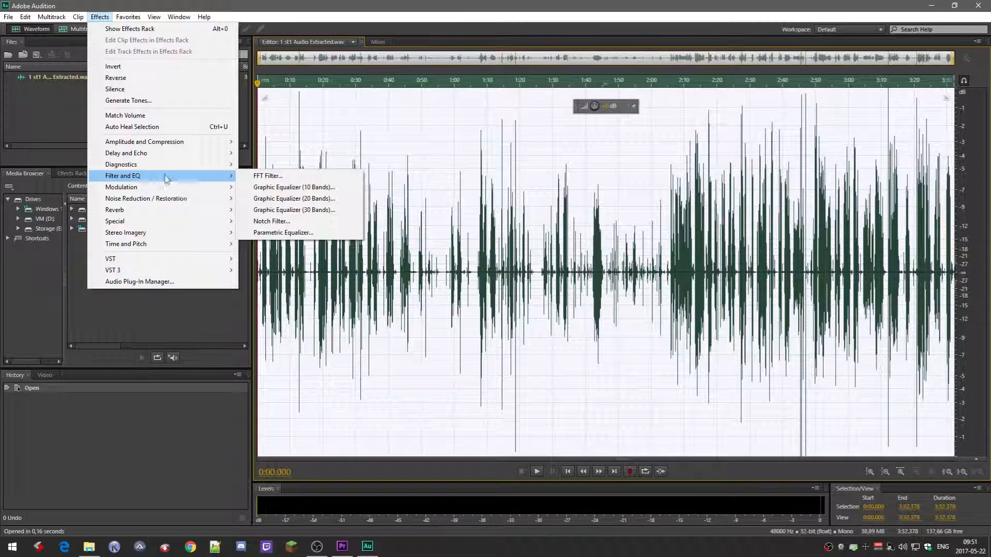
{"action": "left_click", "coordinate": [345, 213]}
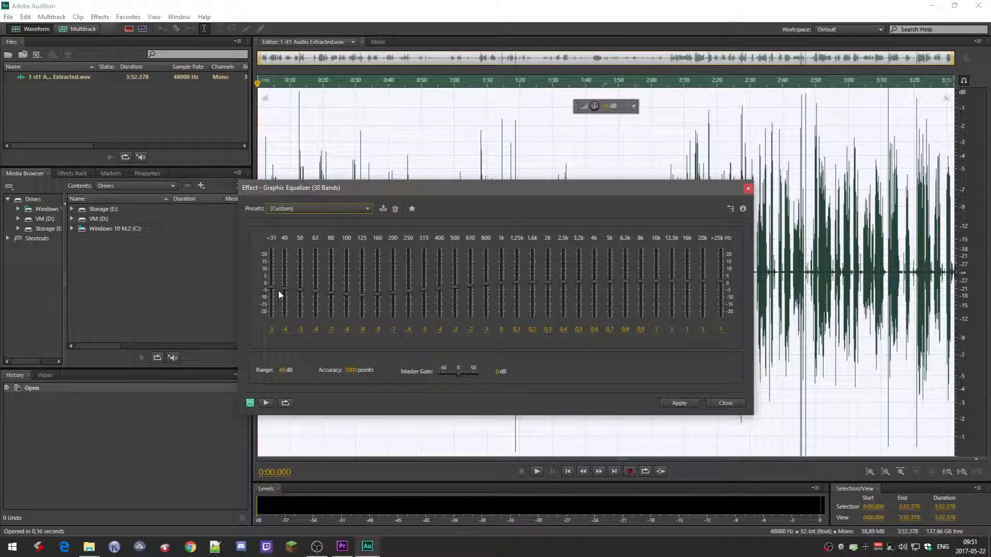
{"action": "left_click", "coordinate": [678, 403]}
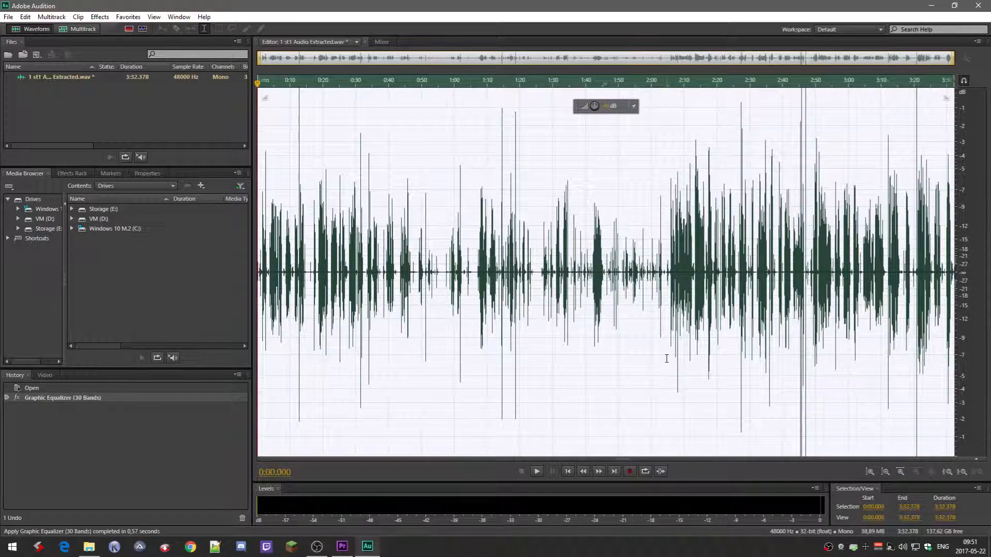
{"action": "key", "text": "ctrl+s"}
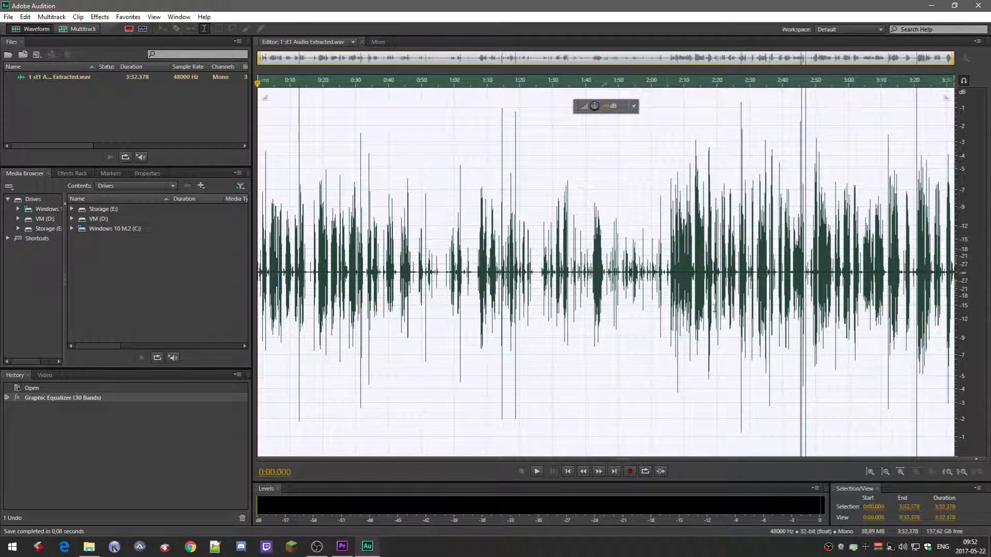
{"action": "left_click", "coordinate": [978, 6]}
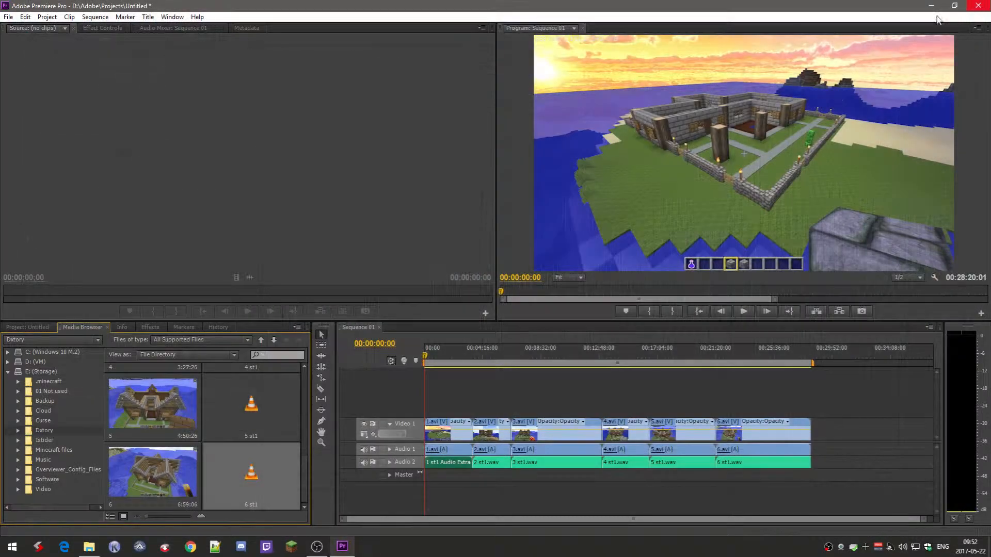
- Edit the 2 st1 clip in Adobe Audition, applying the same custom 30-band Graphic Equalizer curve to the entire waveform, then save and close Audition
{"action": "right_click", "coordinate": [491, 465]}
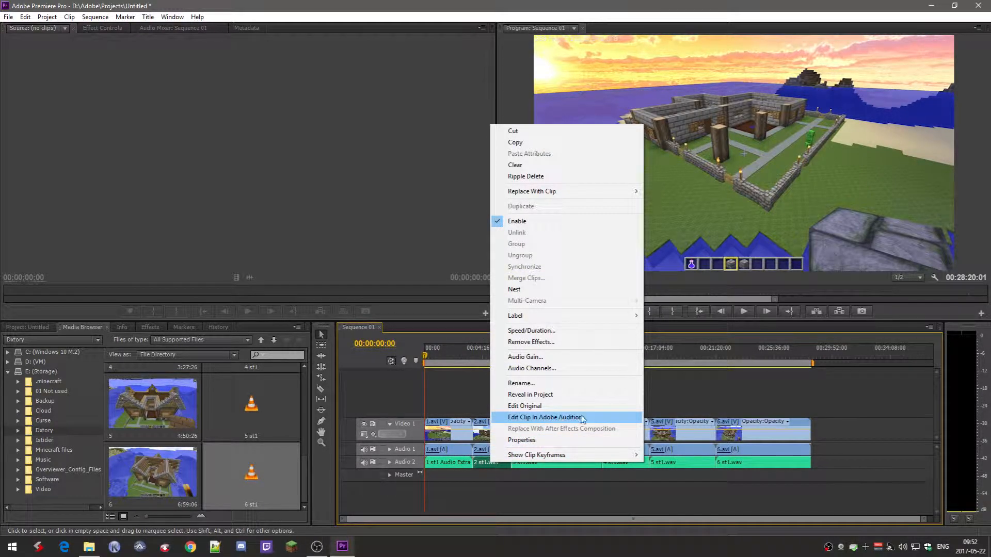
{"action": "left_click", "coordinate": [545, 417]}
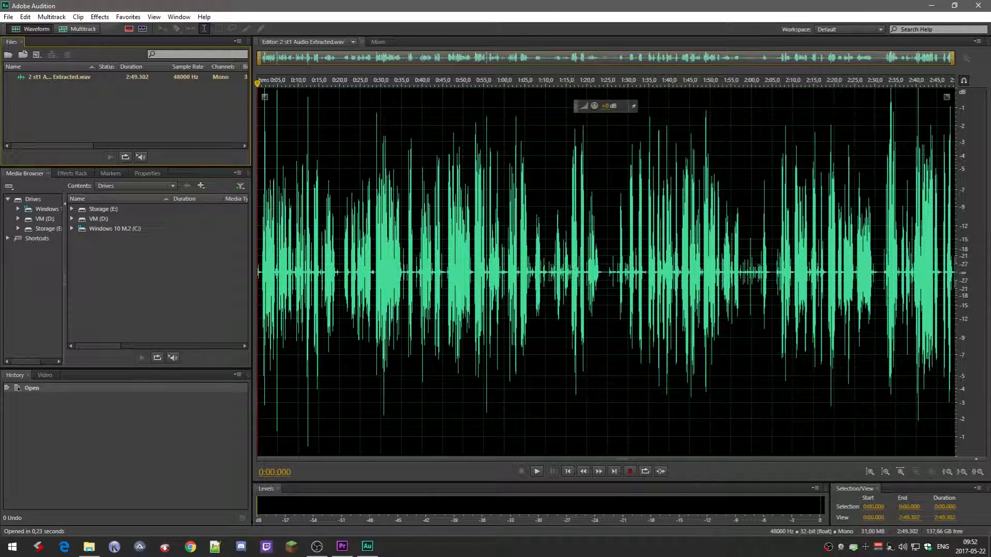
{"action": "key", "text": "ctrl+a"}
{"action": "left_click", "coordinate": [100, 17]}
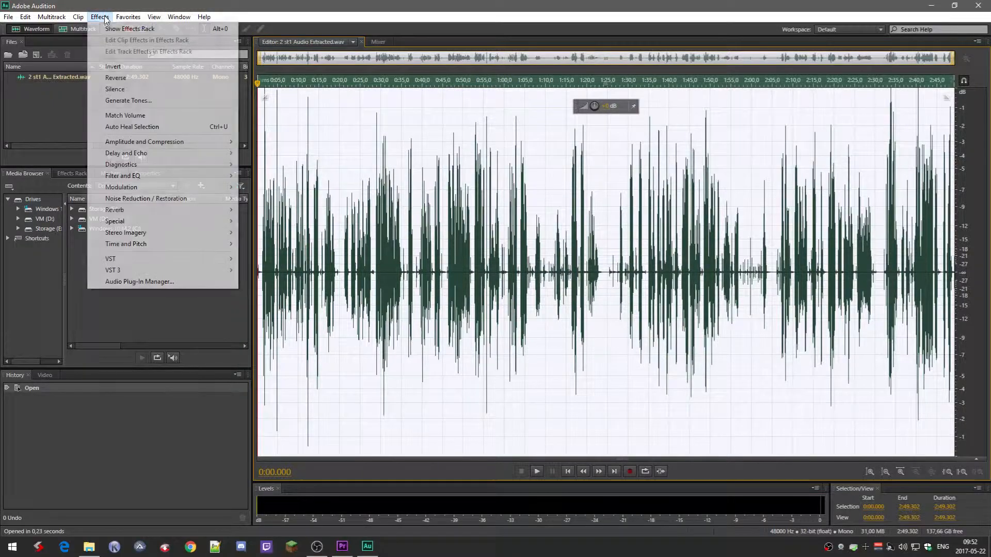
{"action": "mouse_move", "coordinate": [139, 179]}
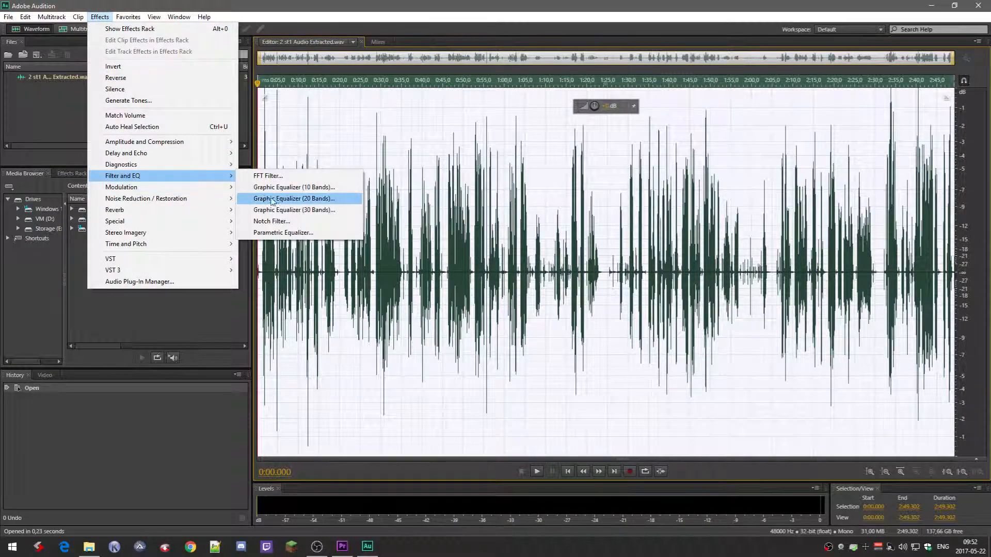
{"action": "left_click", "coordinate": [291, 210]}
{"action": "left_click", "coordinate": [679, 403]}
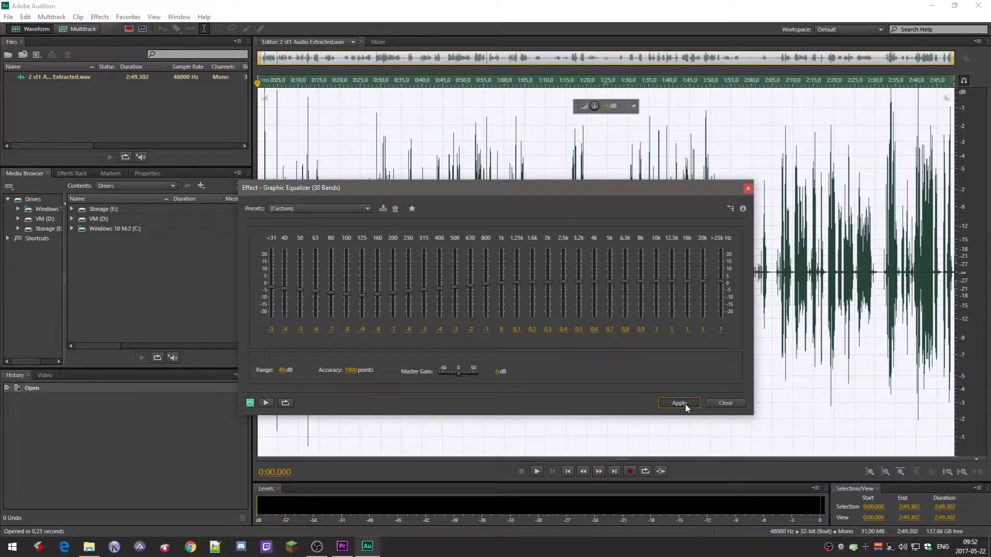
{"action": "key", "text": "ctrl+s"}
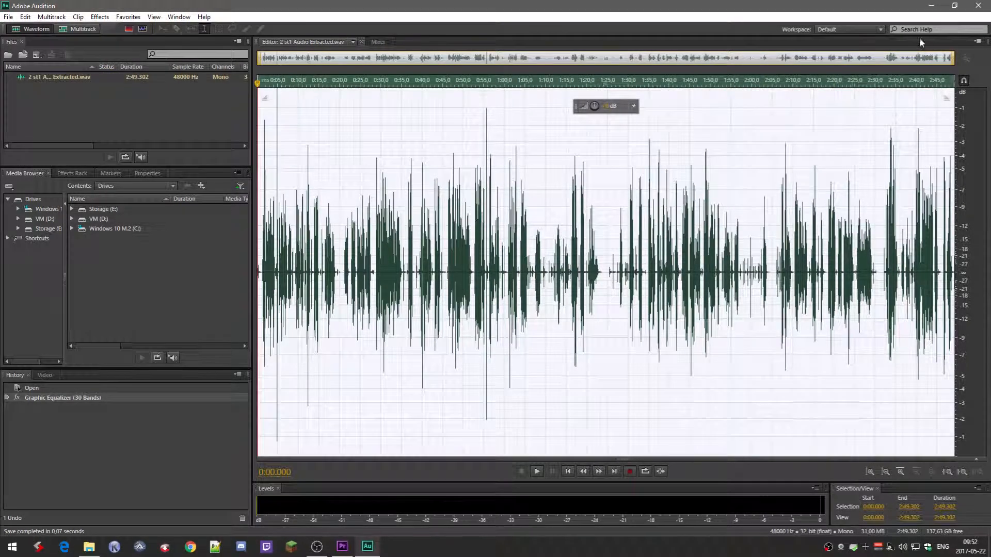
{"action": "left_click", "coordinate": [978, 6]}
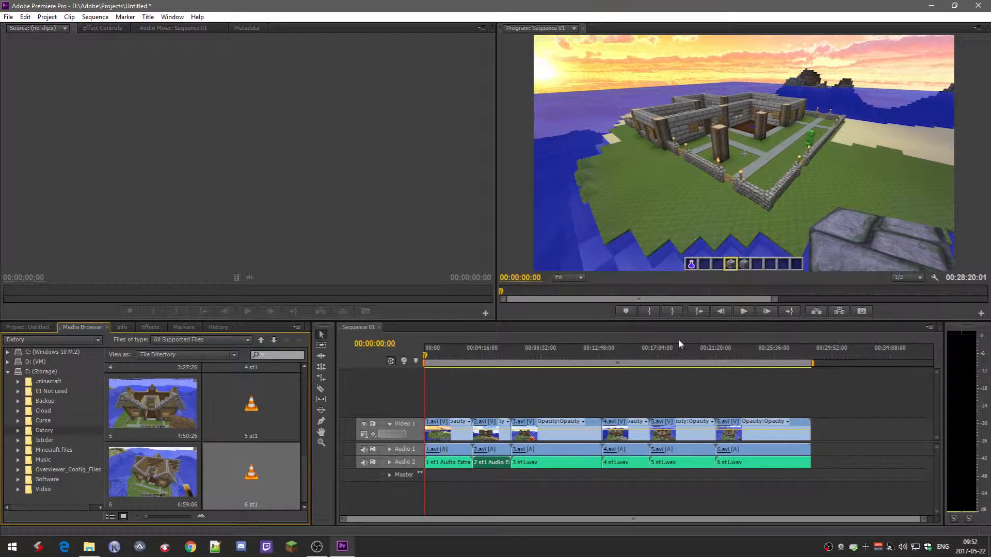
- Edit the 3 st1 clip in Adobe Audition, applying the same custom 30-band Graphic Equalizer curve to the entire waveform, then save and close Audition
{"action": "right_click", "coordinate": [567, 465]}
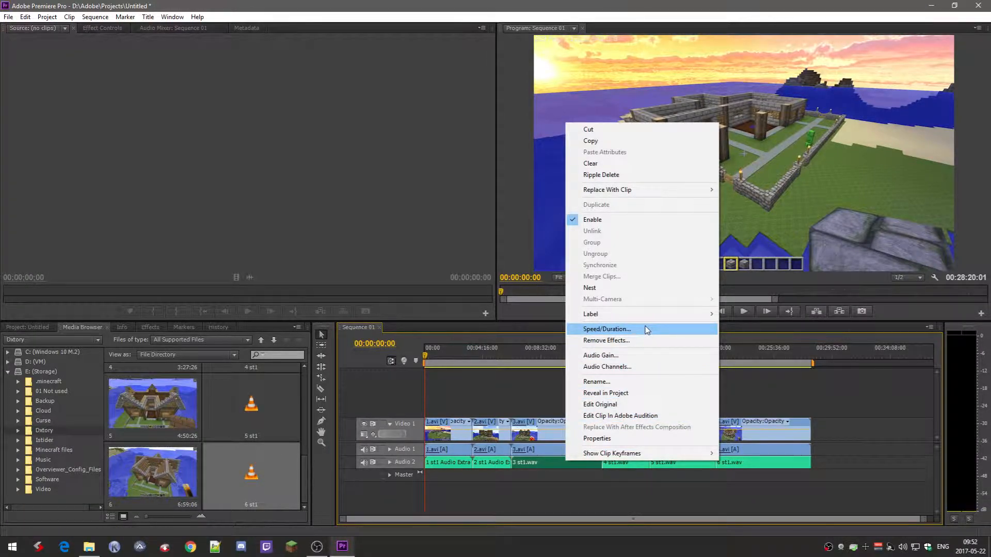
{"action": "left_click", "coordinate": [658, 415]}
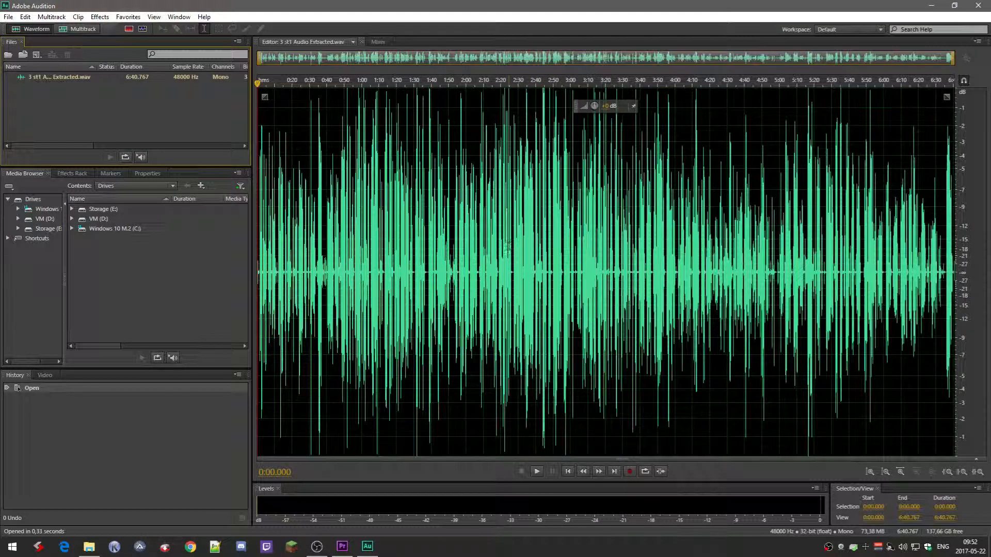
{"action": "left_click", "coordinate": [510, 273]}
{"action": "key", "text": "ctrl+a"}
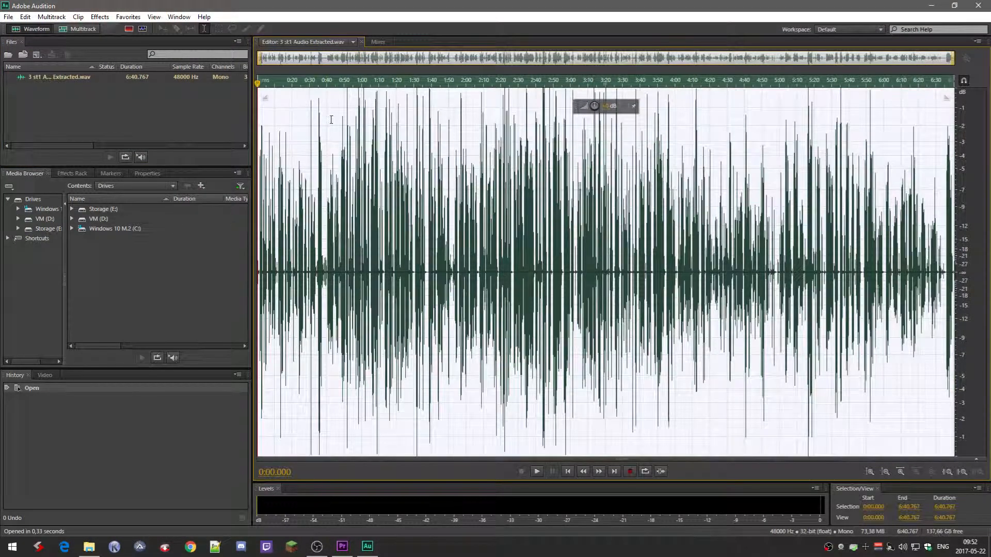
{"action": "left_click", "coordinate": [100, 16]}
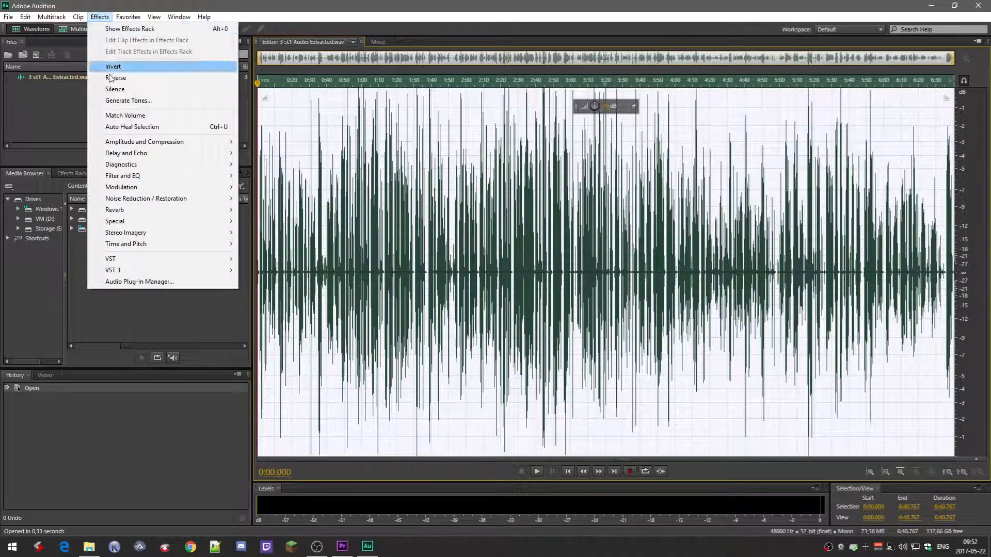
{"action": "mouse_move", "coordinate": [168, 182]}
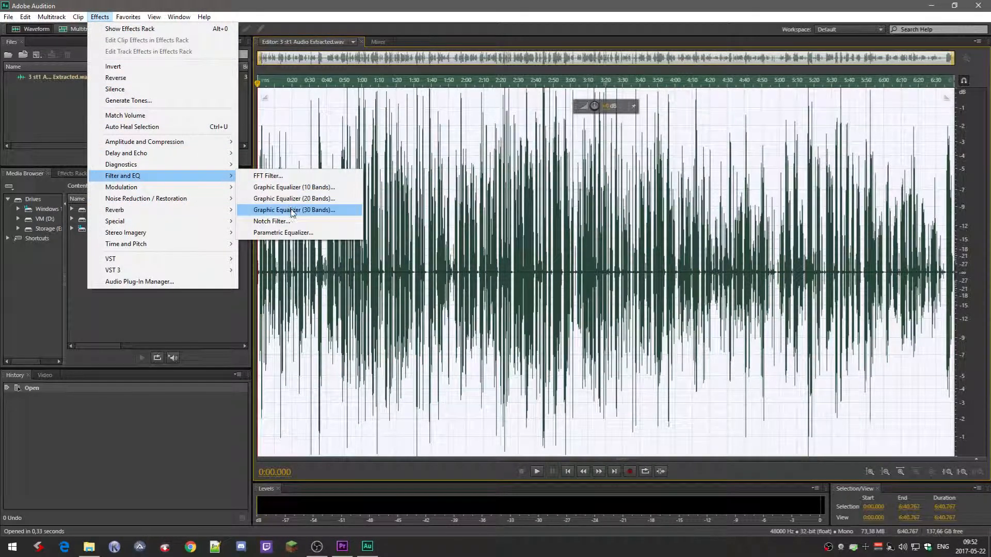
{"action": "left_click", "coordinate": [360, 215]}
{"action": "left_click", "coordinate": [682, 403]}
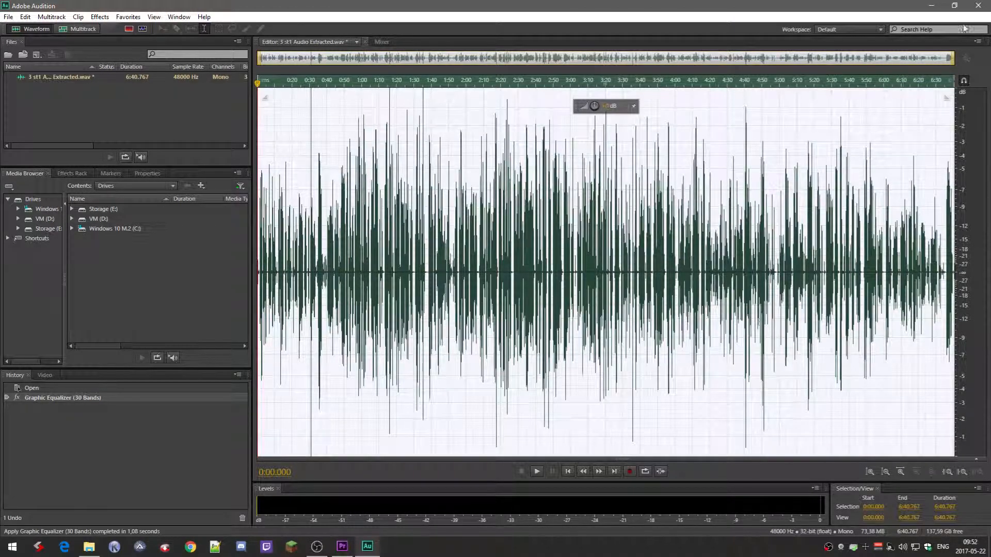
{"action": "left_click", "coordinate": [978, 5]}
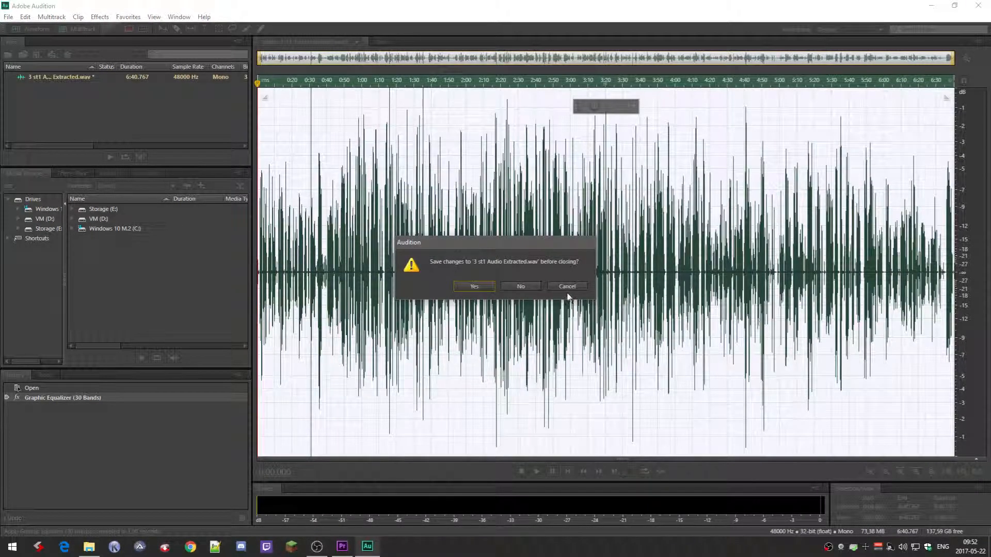
{"action": "left_click", "coordinate": [569, 289]}
{"action": "key", "text": "ctrl+s"}
{"action": "left_click", "coordinate": [977, 6]}
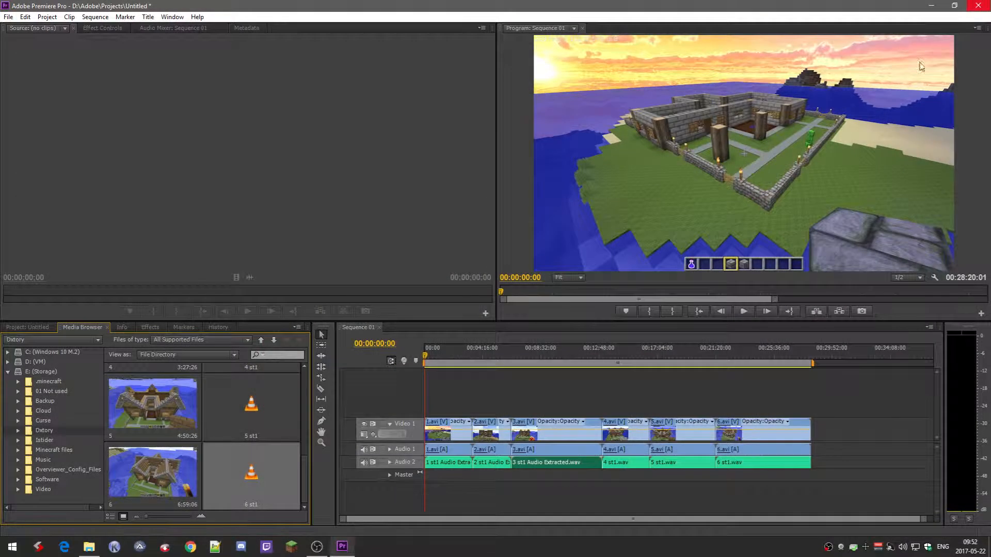
- Edit the 4 st1 clip in Adobe Audition, applying the same custom 30-band Graphic Equalizer curve to the entire waveform, then save and close Audition
{"action": "right_click", "coordinate": [633, 464]}
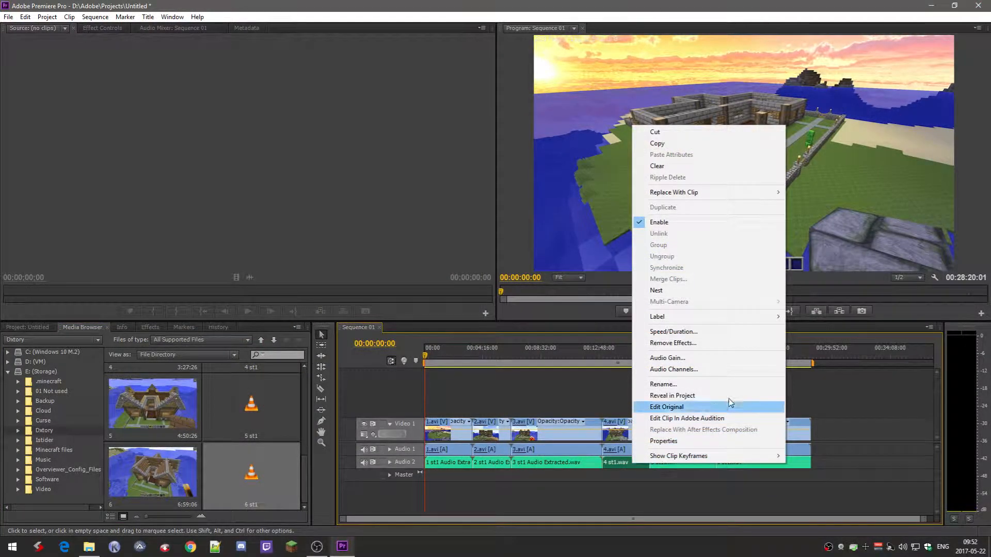
{"action": "left_click", "coordinate": [752, 419]}
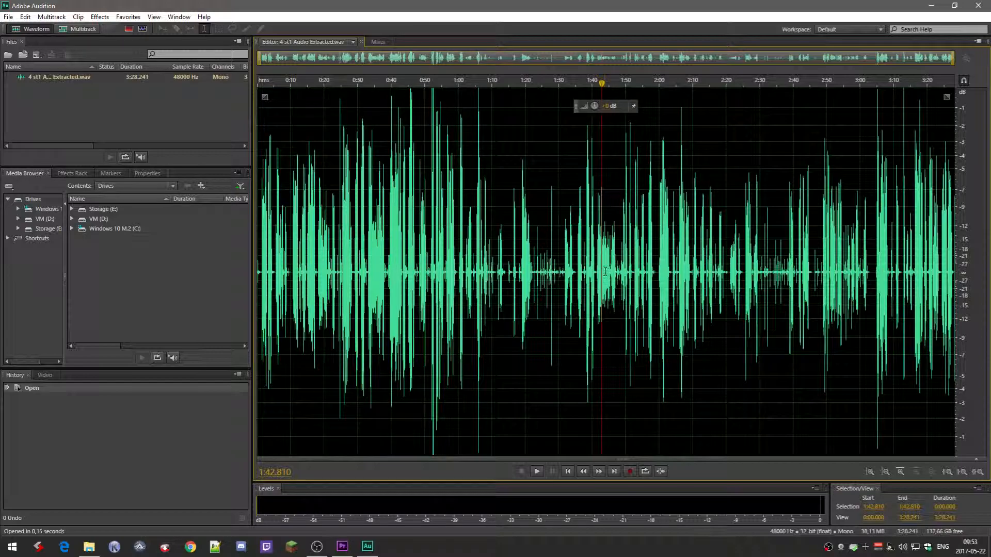
{"action": "key", "text": "ctrl+a"}
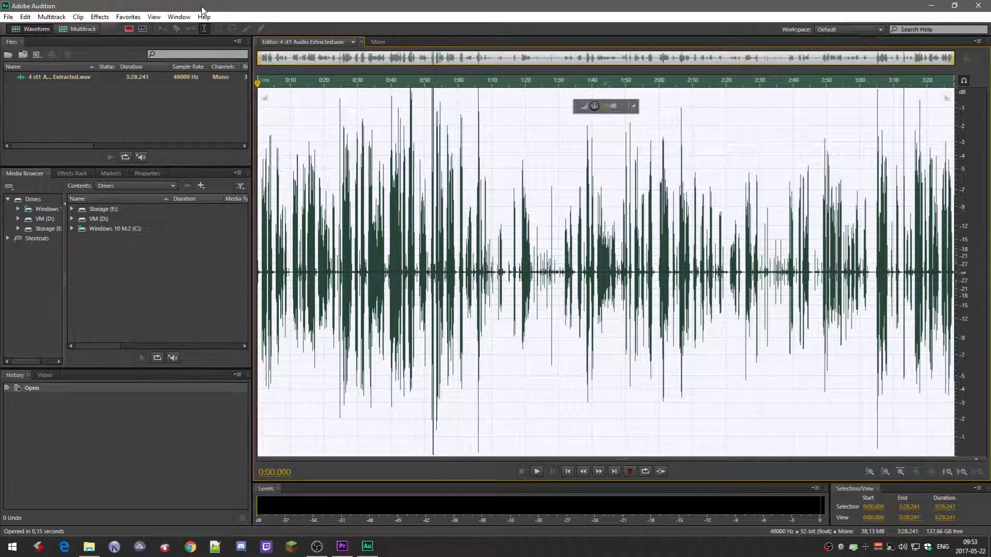
{"action": "left_click", "coordinate": [100, 17]}
{"action": "mouse_move", "coordinate": [162, 180]}
{"action": "left_click", "coordinate": [349, 210]}
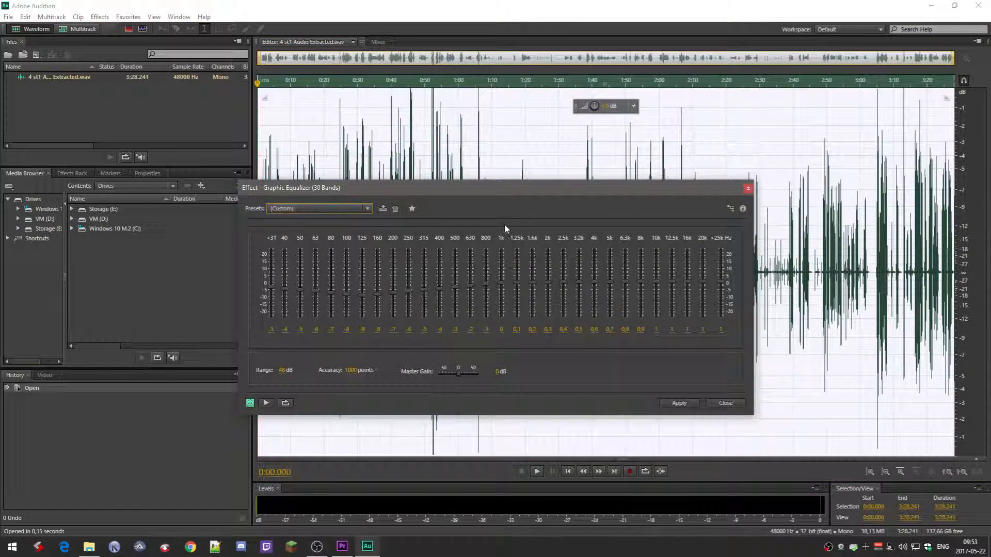
{"action": "left_click", "coordinate": [679, 403]}
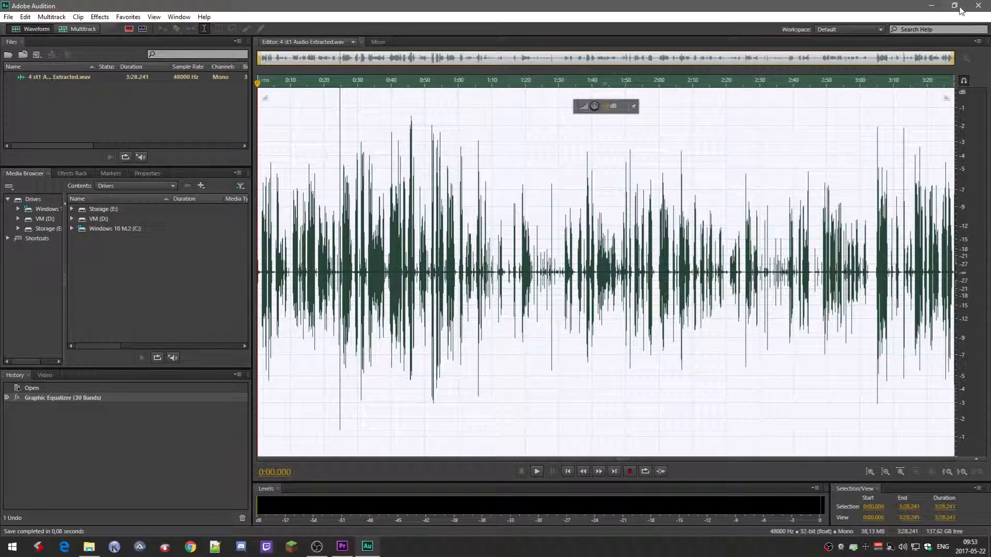
{"action": "left_click", "coordinate": [978, 6]}
- Edit the 5 st1 clip in Adobe Audition, applying the same custom 30-band Graphic Equalizer curve to the entire waveform, then save and close Audition
{"action": "right_click", "coordinate": [712, 462]}
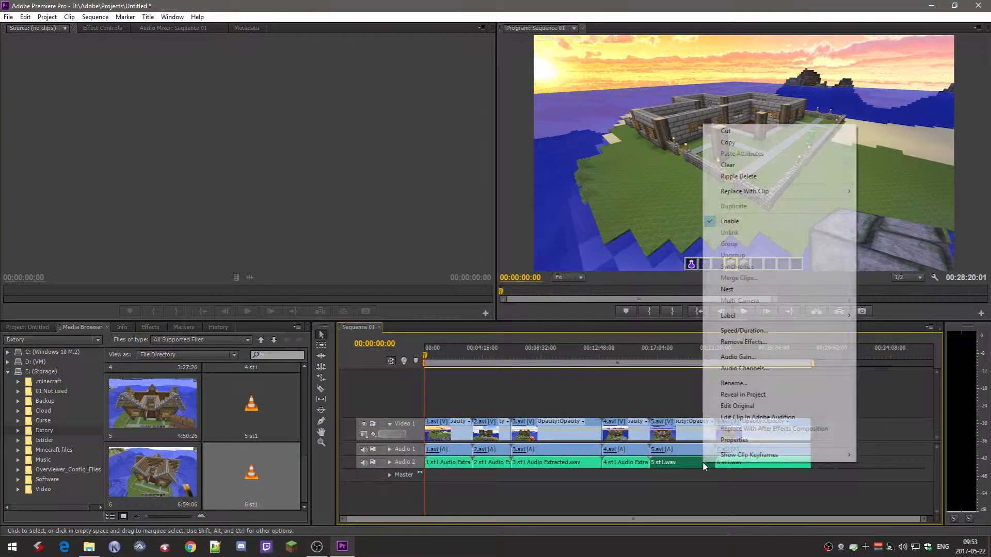
{"action": "left_click", "coordinate": [741, 417]}
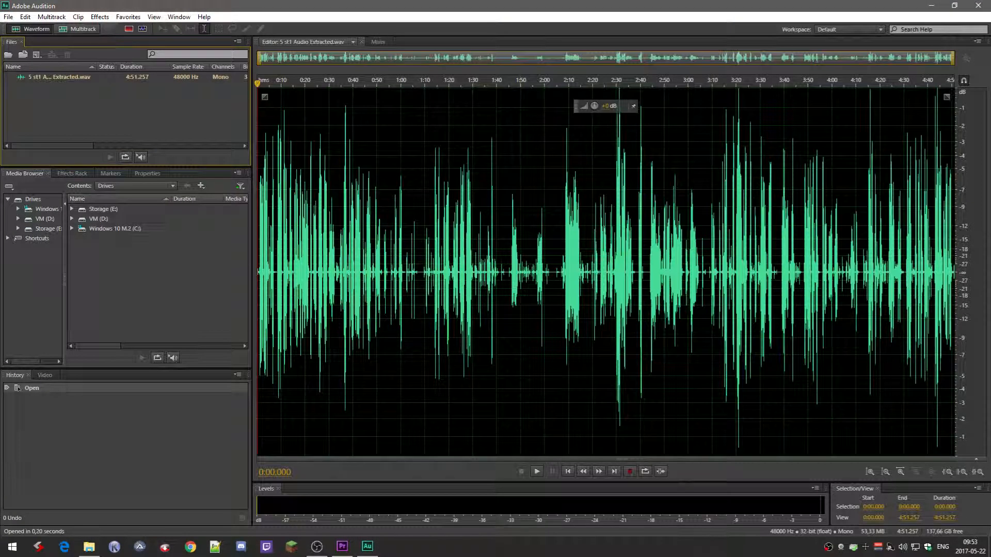
{"action": "key", "text": "ctrl+a"}
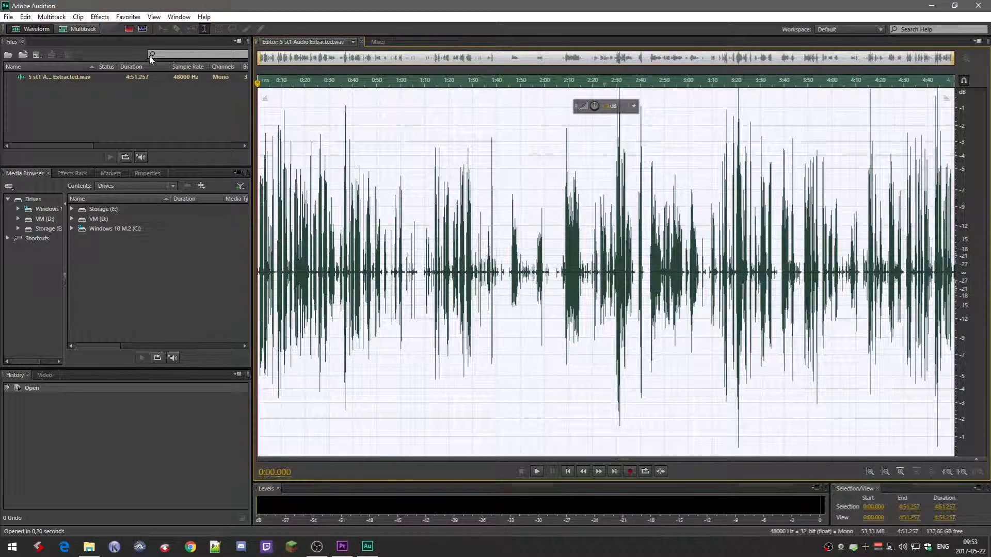
{"action": "left_click", "coordinate": [105, 18]}
{"action": "mouse_move", "coordinate": [173, 178]}
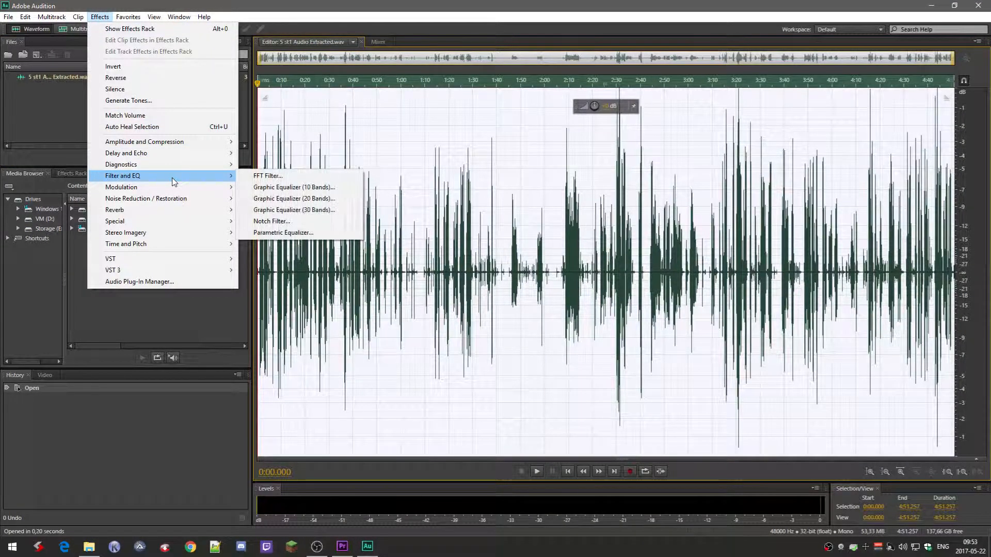
{"action": "left_click", "coordinate": [348, 216]}
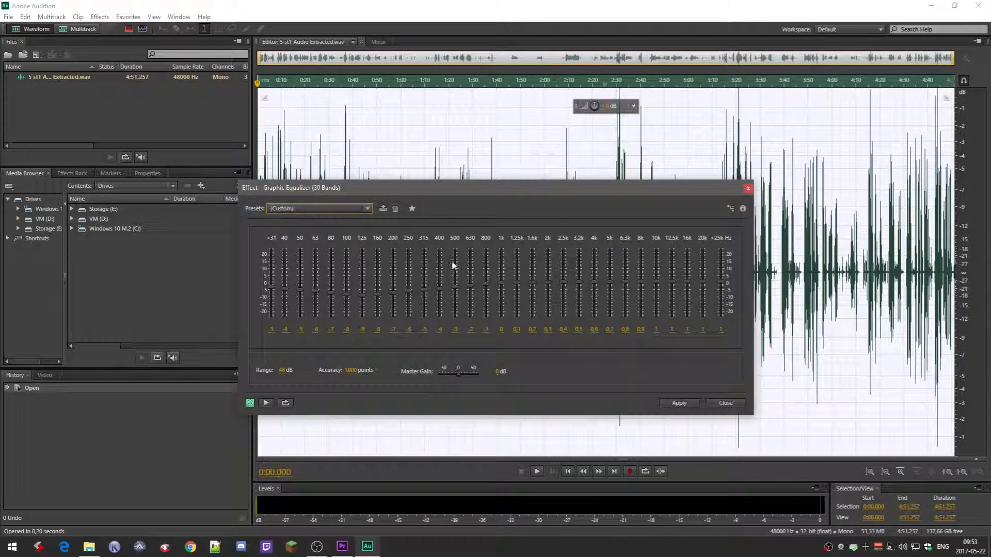
{"action": "left_click", "coordinate": [680, 404]}
{"action": "key", "text": "ctrl+s"}
{"action": "left_click", "coordinate": [978, 5]}
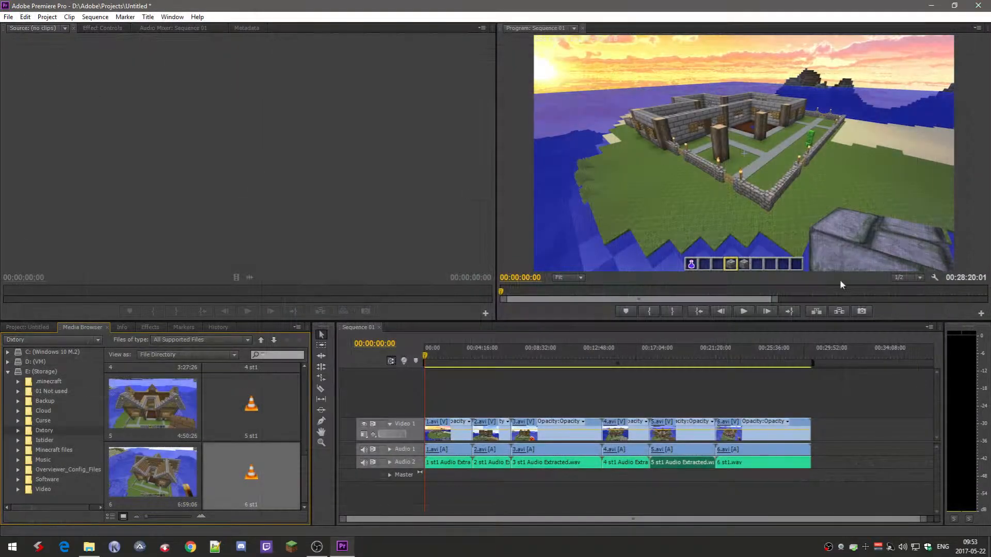
- Edit the 6 st1 clip in Adobe Audition, applying the same custom 30-band Graphic Equalizer curve to the entire waveform, then save and close Audition
{"action": "right_click", "coordinate": [779, 465]}
{"action": "left_click", "coordinate": [822, 422]}
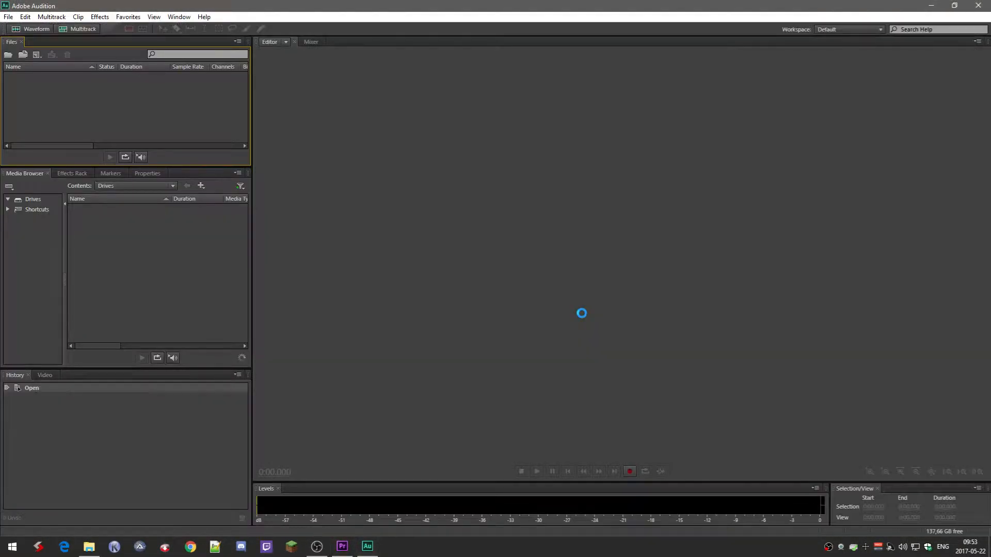
{"action": "left_click", "coordinate": [390, 282]}
{"action": "key", "text": "ctrl+a"}
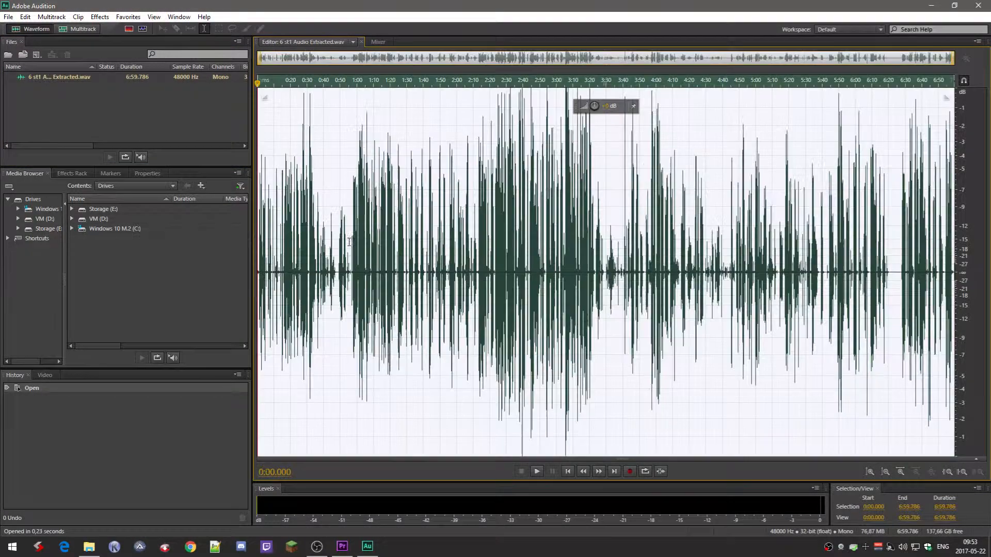
{"action": "left_click", "coordinate": [99, 16]}
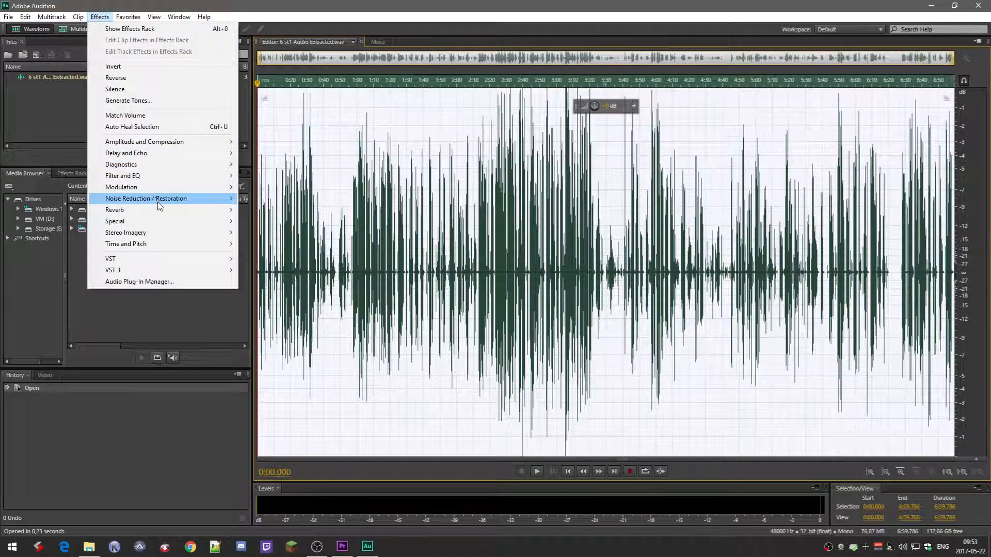
{"action": "mouse_move", "coordinate": [170, 175]}
{"action": "left_click", "coordinate": [312, 205]}
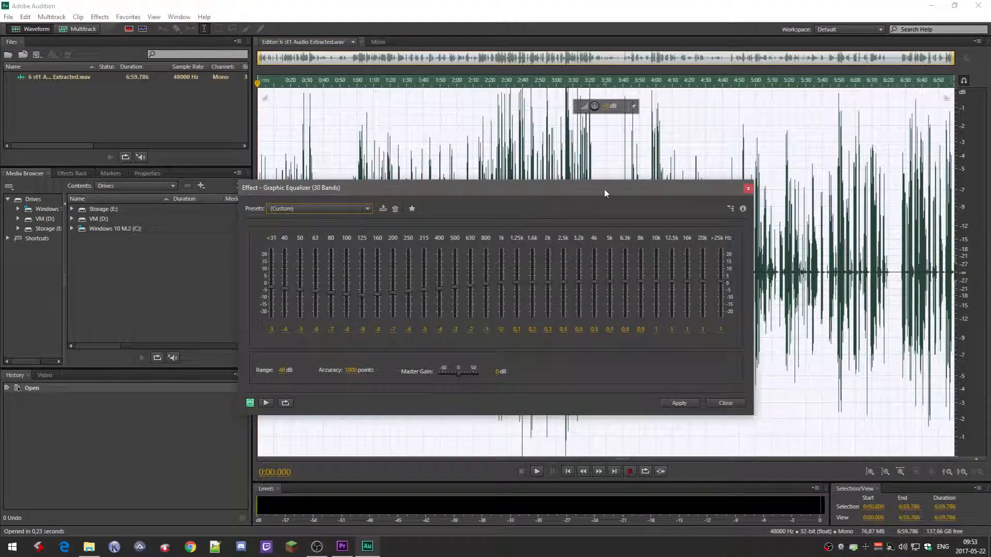
{"action": "left_click", "coordinate": [679, 403]}
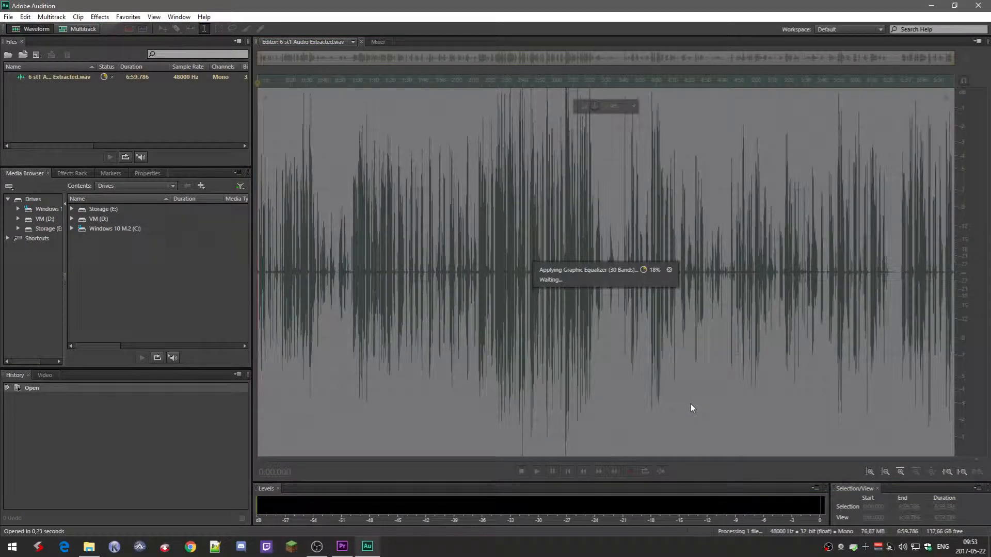
{"action": "key", "text": "ctrl+s"}
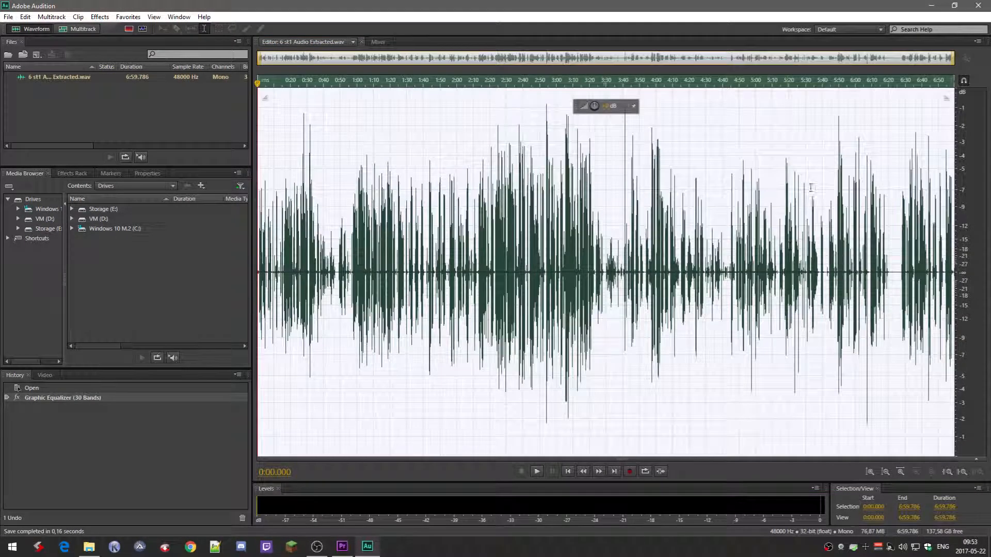
{"action": "left_click", "coordinate": [977, 5]}
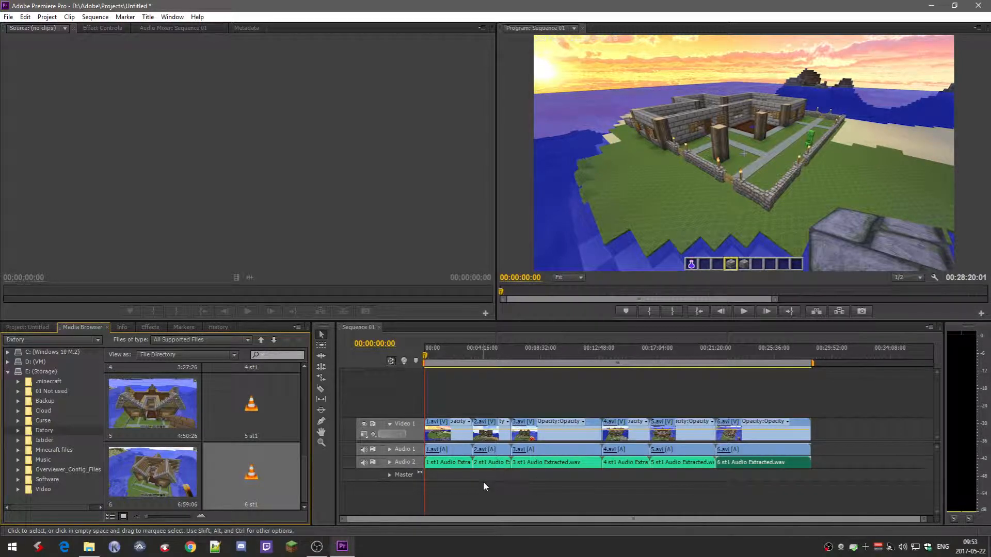
- Add the Exponential Fade audio transition to the start of the first clips and the end of the last clips on Audio 1 and Audio 2
{"action": "left_click", "coordinate": [149, 329]}
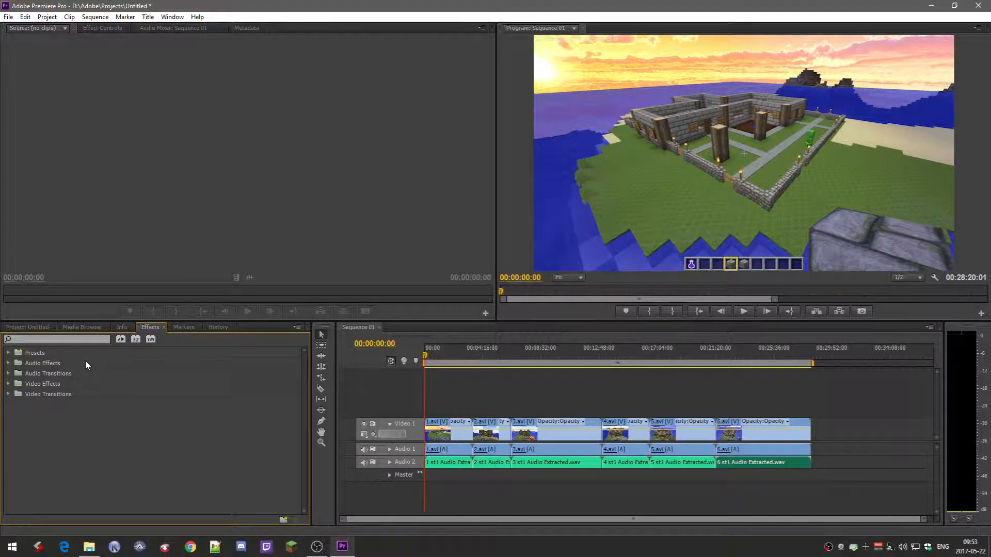
{"action": "left_click", "coordinate": [86, 373]}
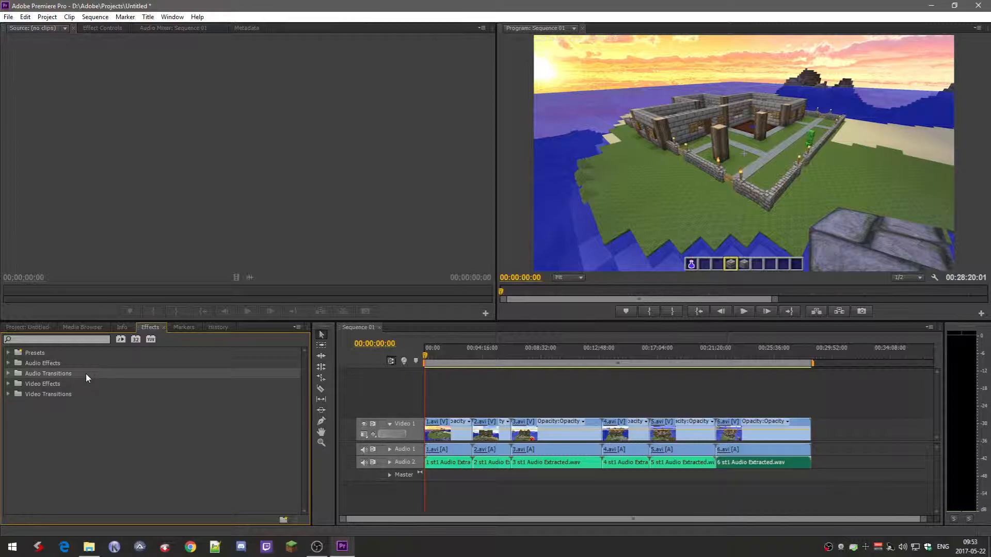
{"action": "double_click", "coordinate": [86, 374]}
{"action": "double_click", "coordinate": [83, 385]}
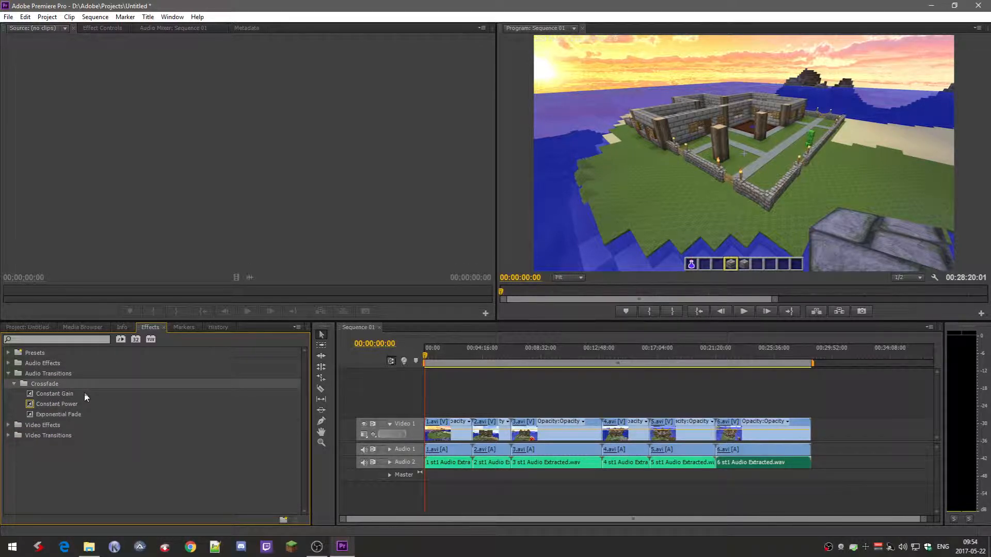
{"action": "left_click", "coordinate": [81, 415]}
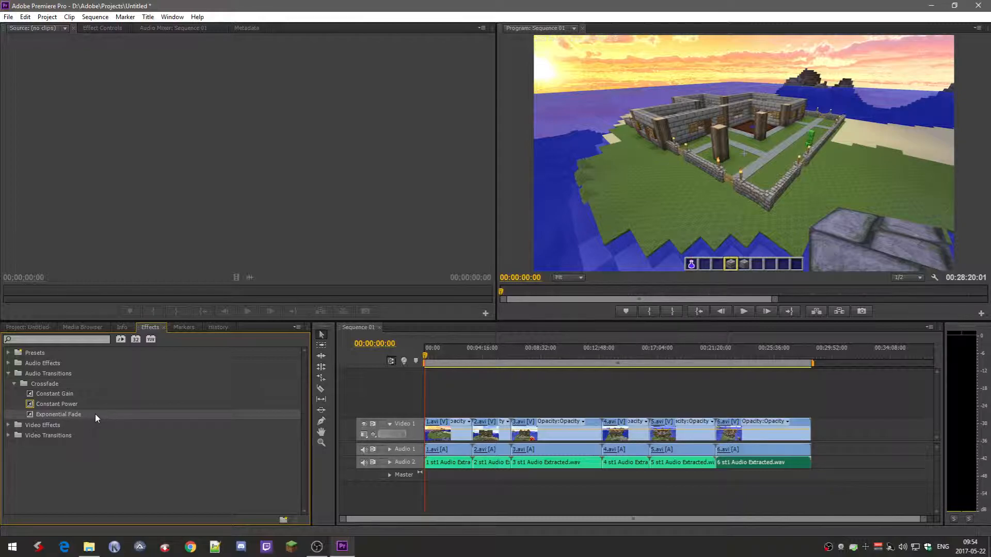
{"action": "left_click_drag", "start_coordinate": [97, 413], "coordinate": [430, 455]}
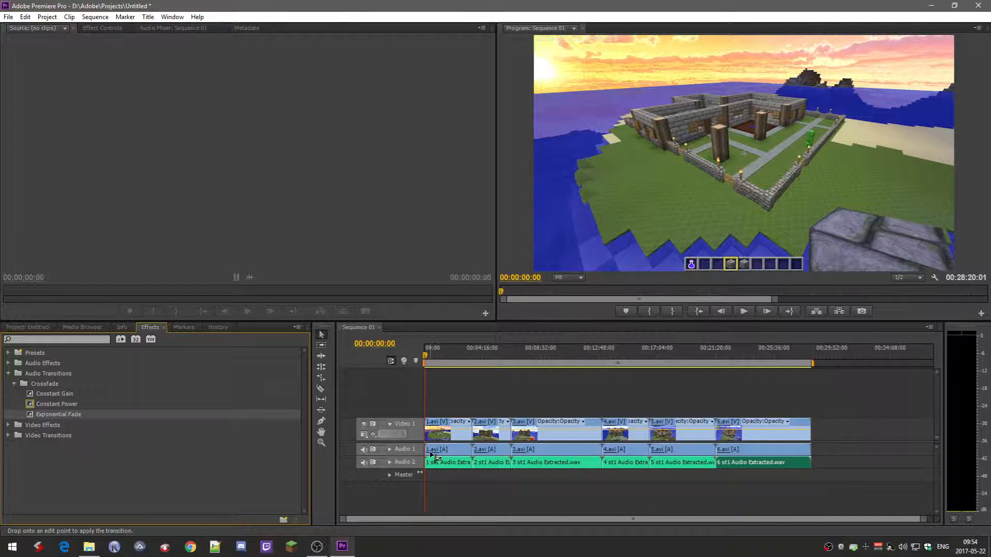
{"action": "left_click_drag", "start_coordinate": [430, 455], "coordinate": [427, 452]}
{"action": "left_click_drag", "start_coordinate": [240, 417], "coordinate": [428, 464]}
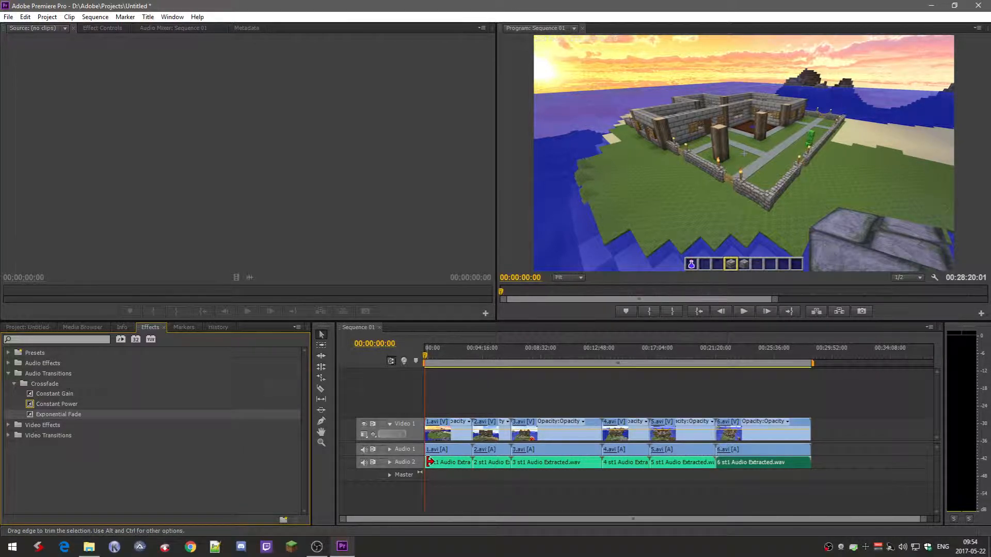
{"action": "left_click_drag", "start_coordinate": [277, 413], "coordinate": [809, 452]}
{"action": "left_click_drag", "start_coordinate": [232, 413], "coordinate": [813, 472]}
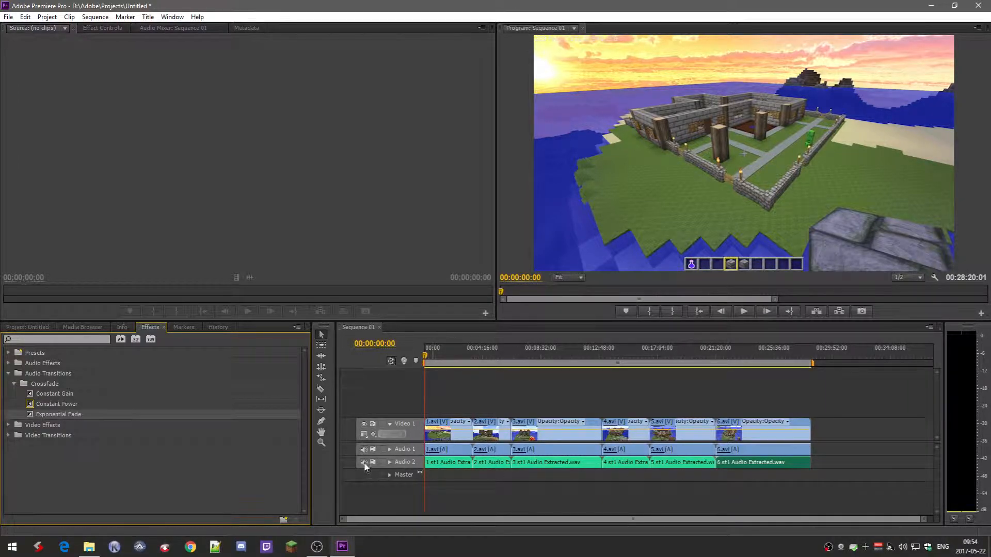
- Add the Additive Dissolve video transition to the start of 1.avi and the end of 6.avi on Video 1
{"action": "left_click", "coordinate": [8, 374]}
{"action": "left_click", "coordinate": [8, 394]}
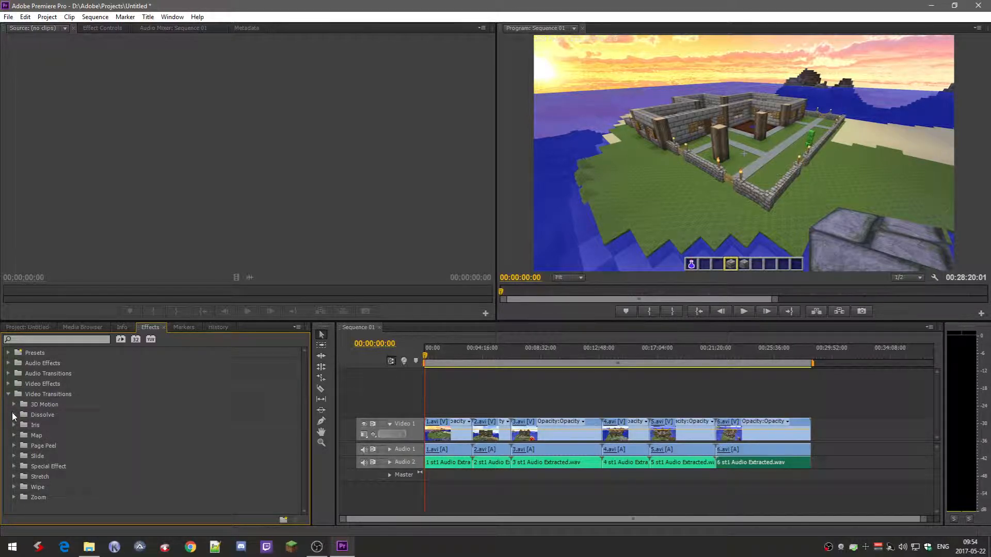
{"action": "left_click", "coordinate": [14, 415]}
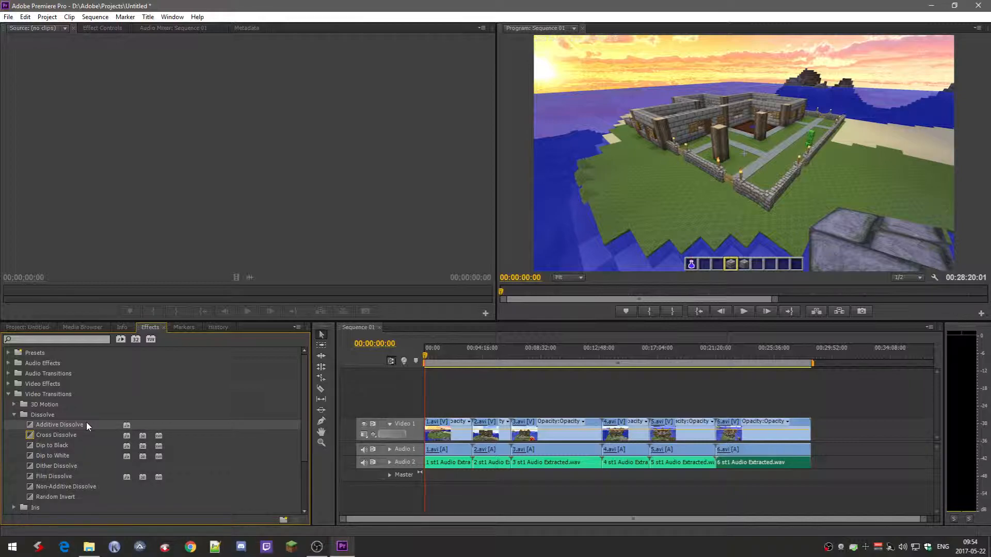
{"action": "left_click_drag", "start_coordinate": [87, 424], "coordinate": [431, 433]}
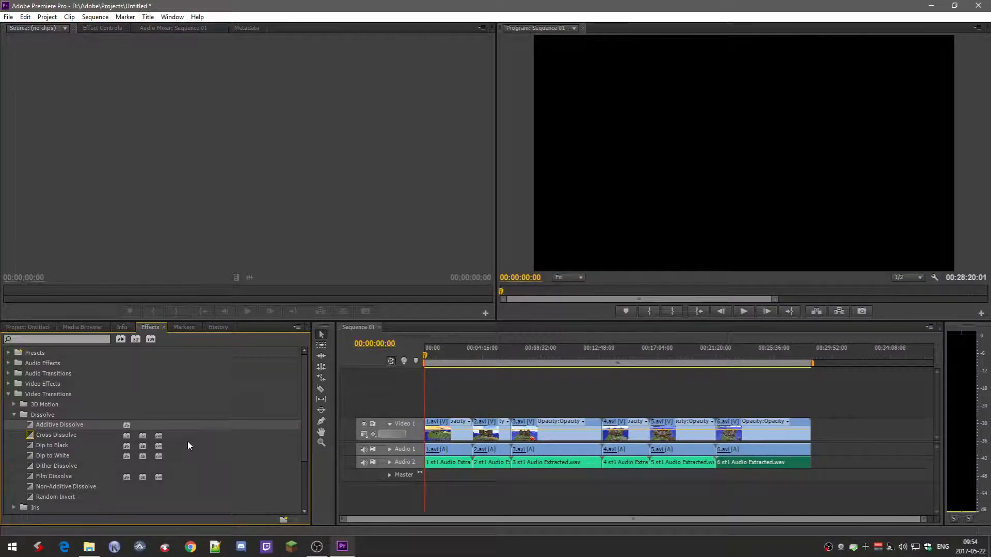
{"action": "left_click_drag", "start_coordinate": [84, 424], "coordinate": [808, 436]}
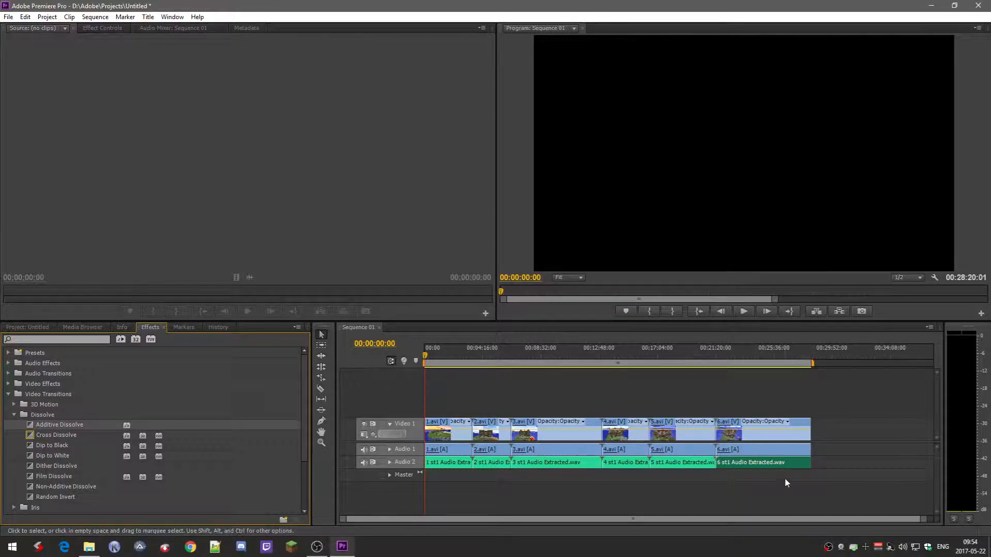
- Play the opening seconds of the sequence to check the fade-in, then return the playhead to the start
{"action": "key", "text": "space"}
{"action": "key", "text": "space"}
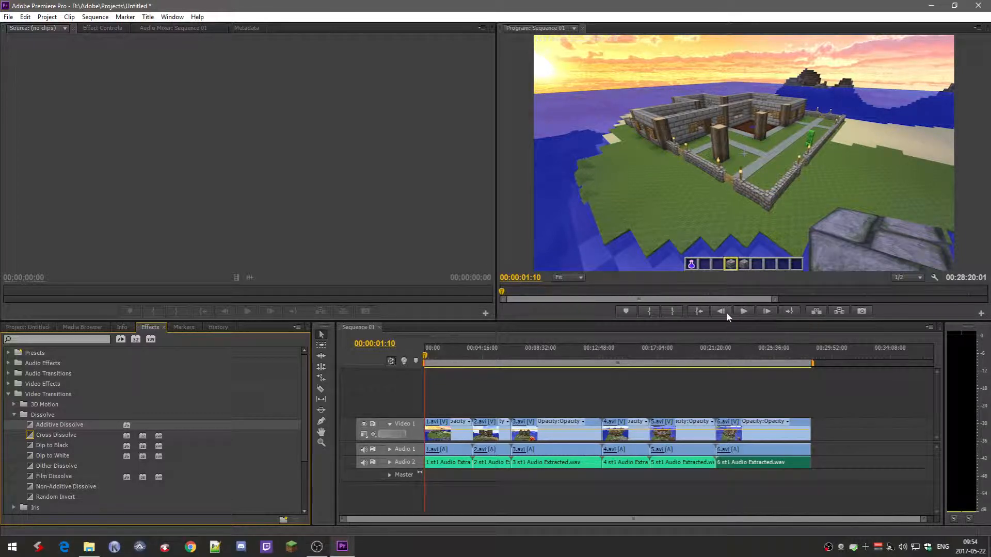
{"action": "left_click", "coordinate": [700, 312]}
{"action": "left_click", "coordinate": [744, 312]}
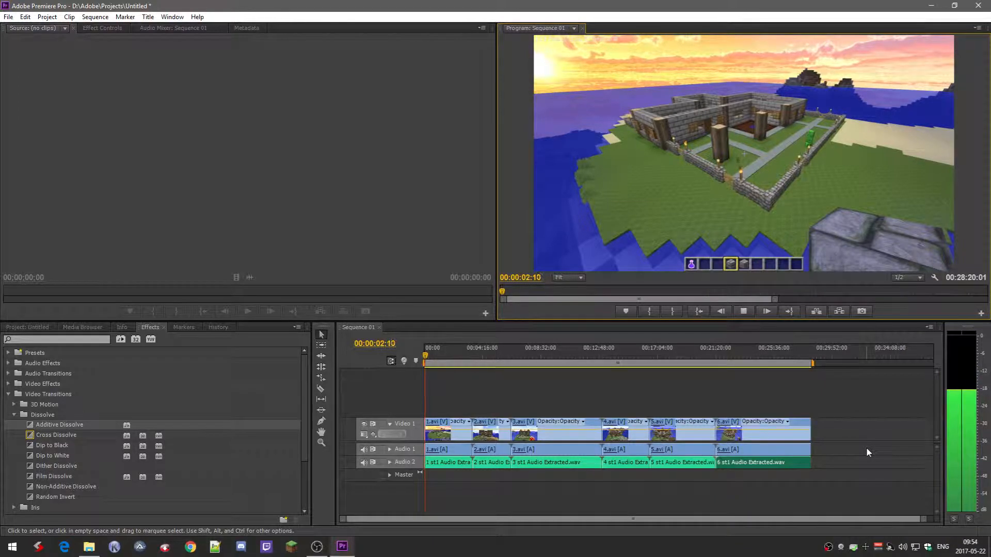
{"action": "key", "text": "space"}
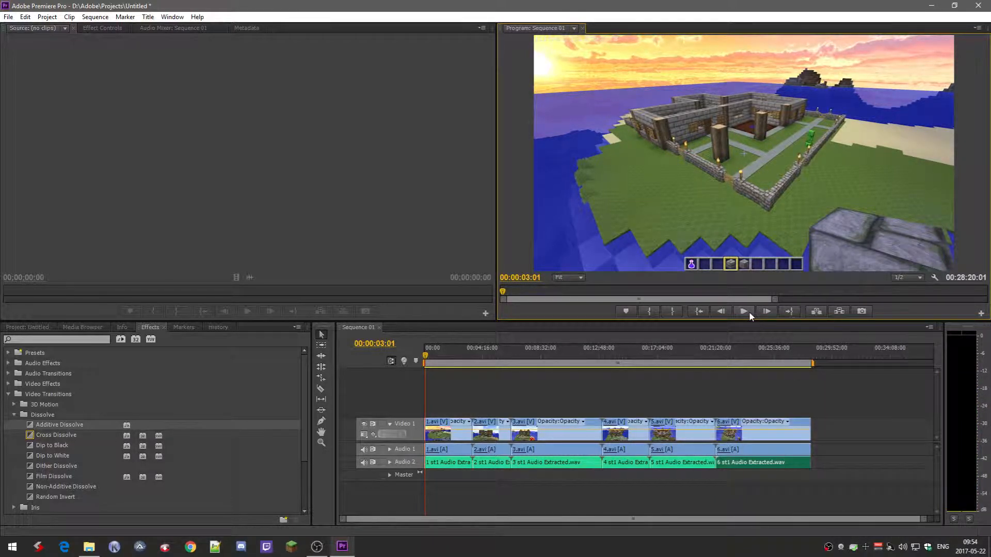
{"action": "left_click", "coordinate": [699, 311]}
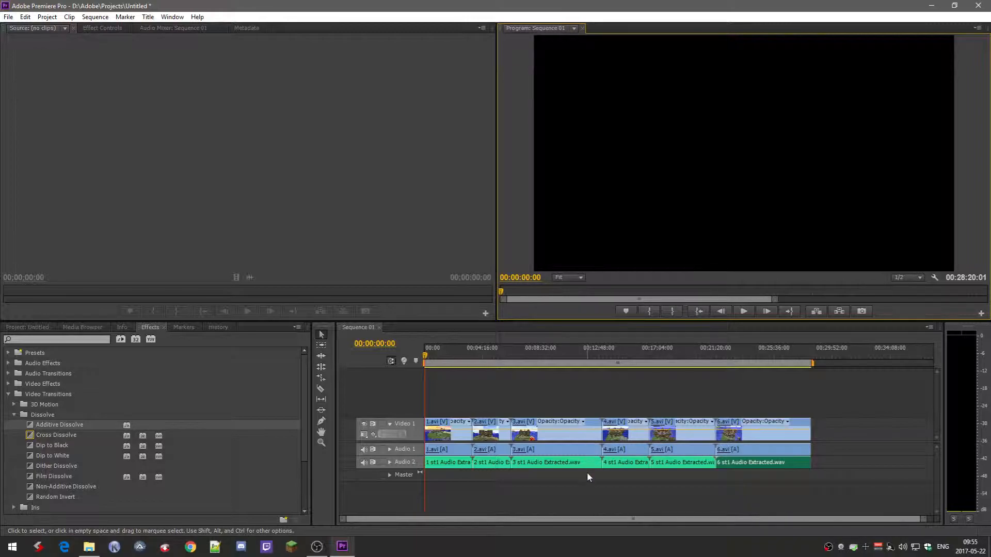
- Open the media export settings for Sequence 01 and set the export format to H.264
{"action": "left_click", "coordinate": [580, 489]}
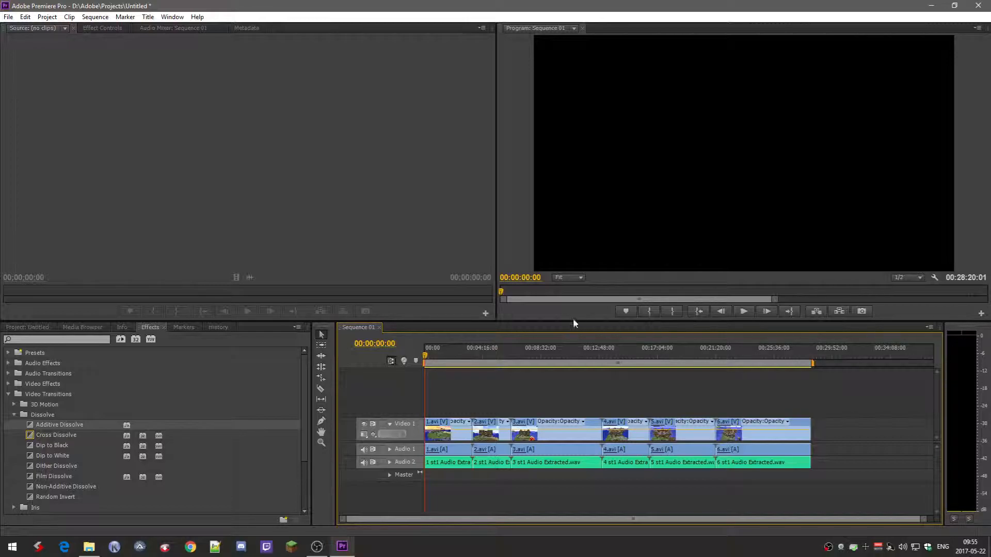
{"action": "left_click", "coordinate": [8, 17]}
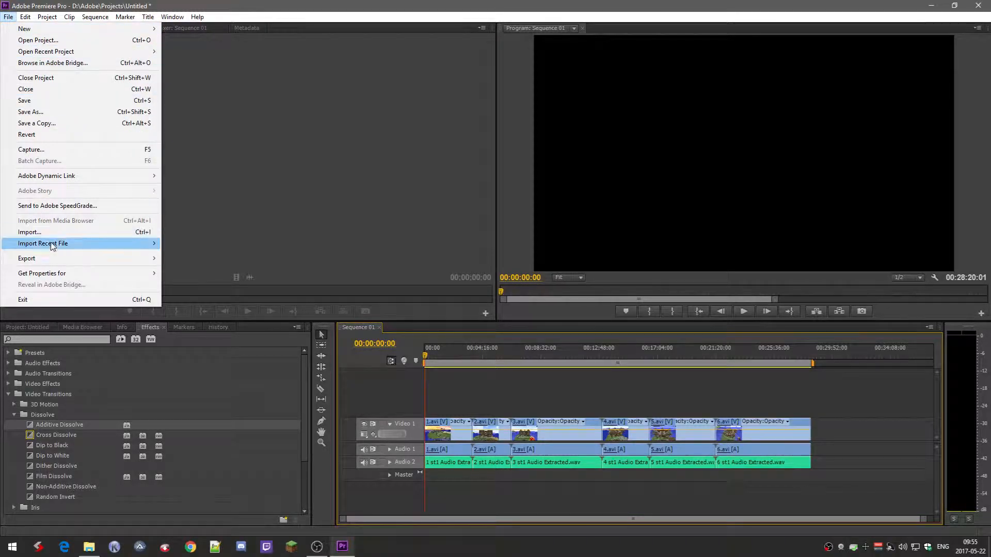
{"action": "mouse_move", "coordinate": [62, 258]}
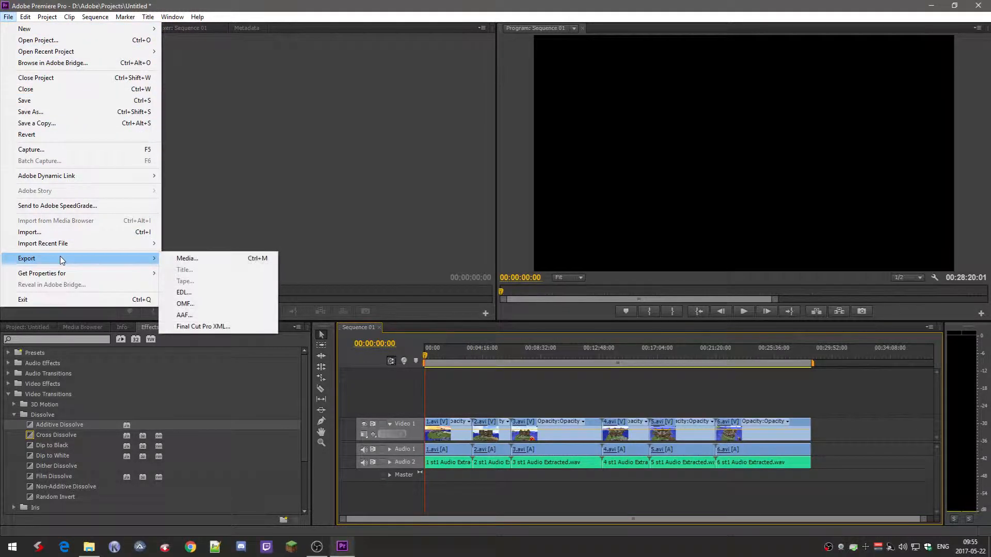
{"action": "left_click", "coordinate": [227, 259]}
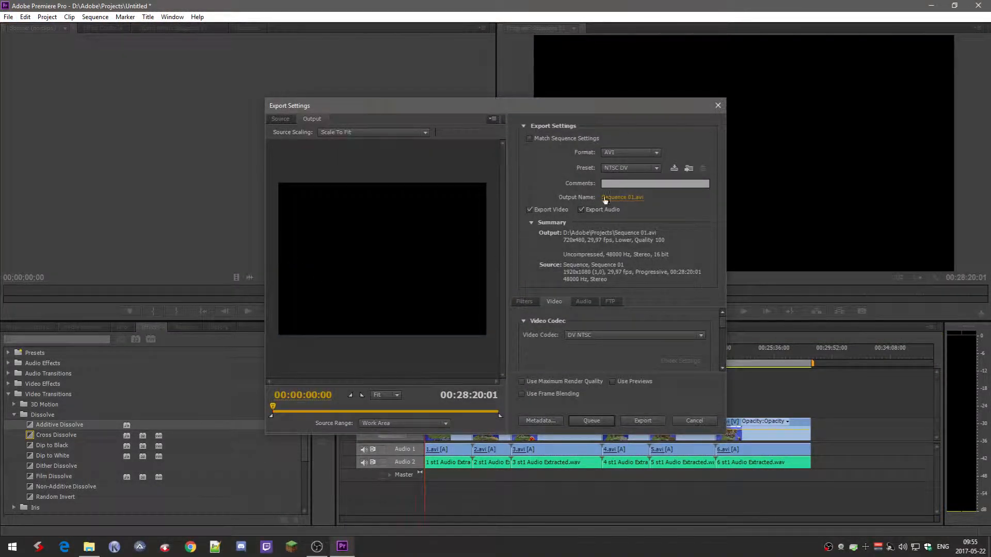
{"action": "left_click", "coordinate": [640, 152]}
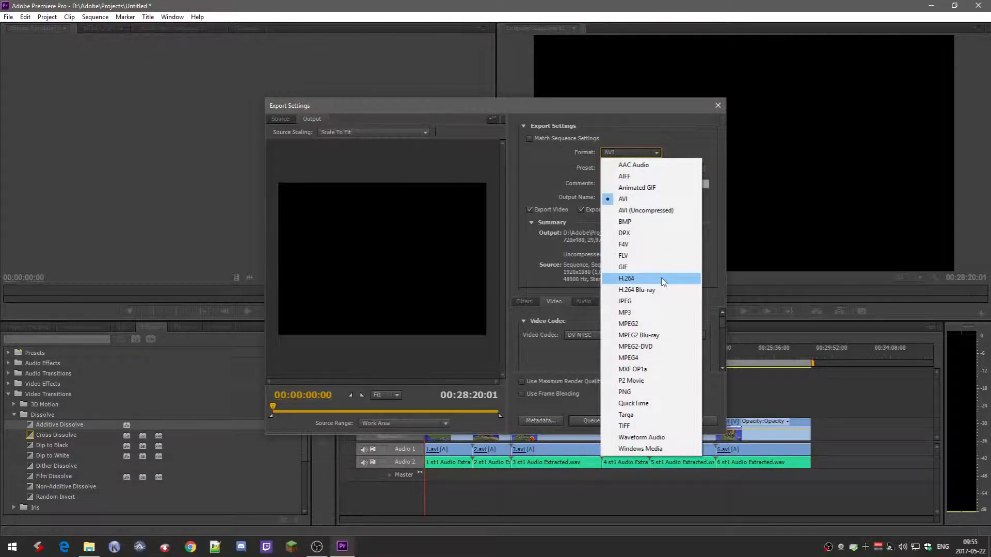
{"action": "left_click", "coordinate": [664, 282]}
- Choose the YouTube HD 1080p 29.97 preset for the export
{"action": "left_click", "coordinate": [644, 171]}
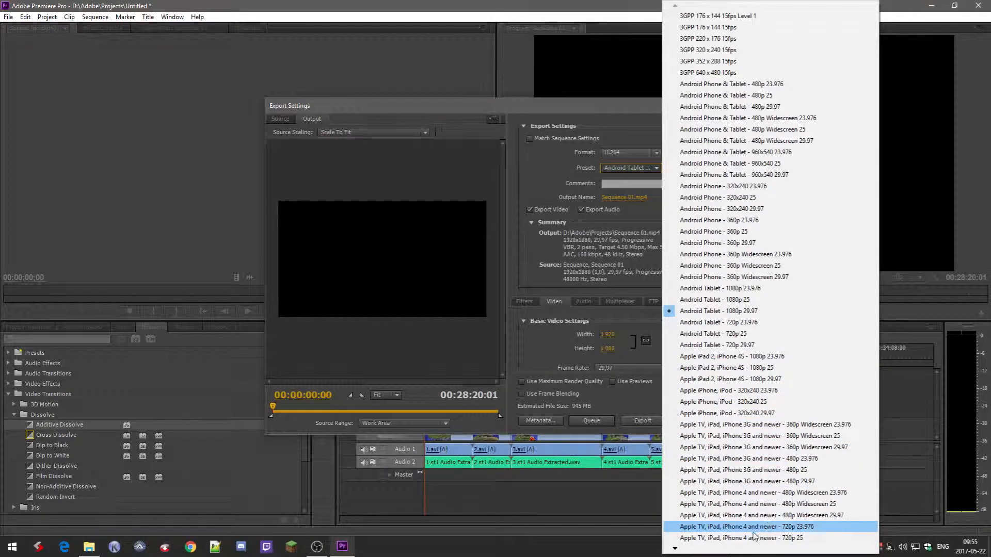
{"action": "mouse_move", "coordinate": [742, 553]}
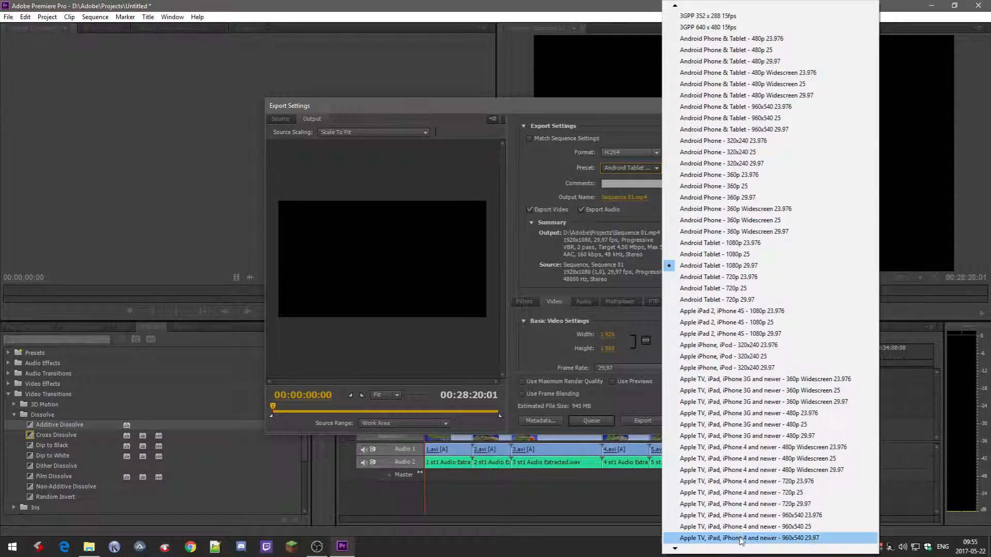
{"action": "scroll", "coordinate": [741, 536], "scroll_direction": "down", "scroll_amount": 10}
{"action": "left_click", "coordinate": [736, 555]}
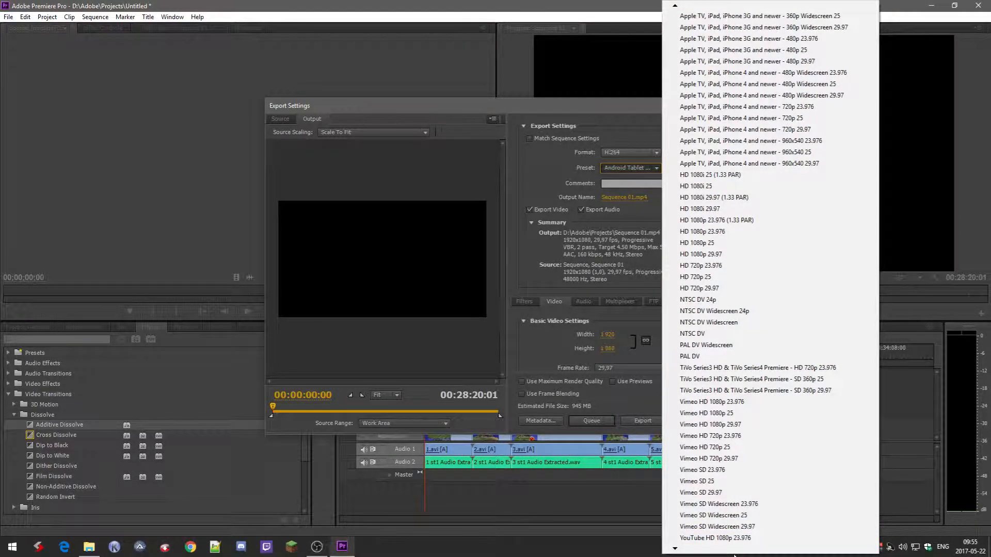
{"action": "left_click", "coordinate": [631, 167]}
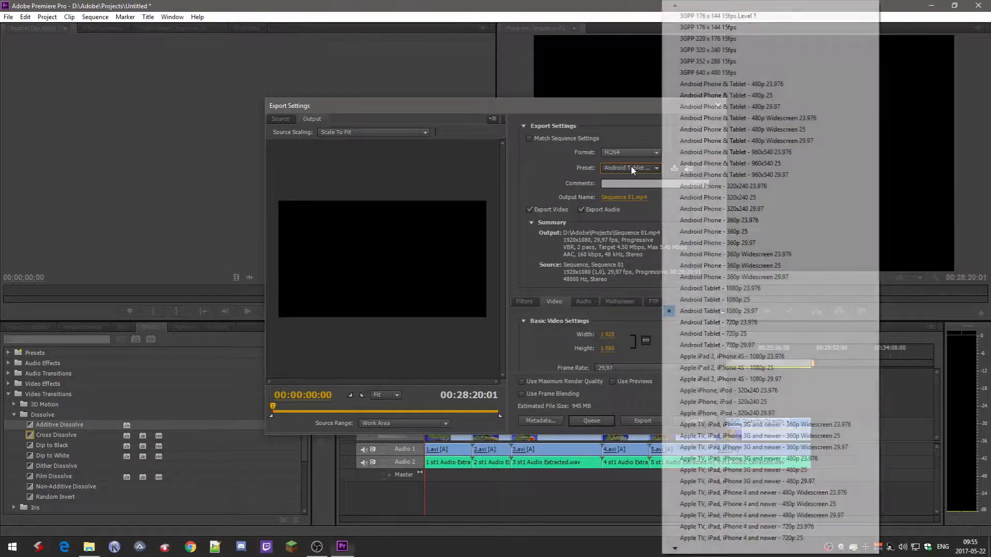
{"action": "scroll", "coordinate": [783, 550], "scroll_direction": "down", "scroll_amount": 10}
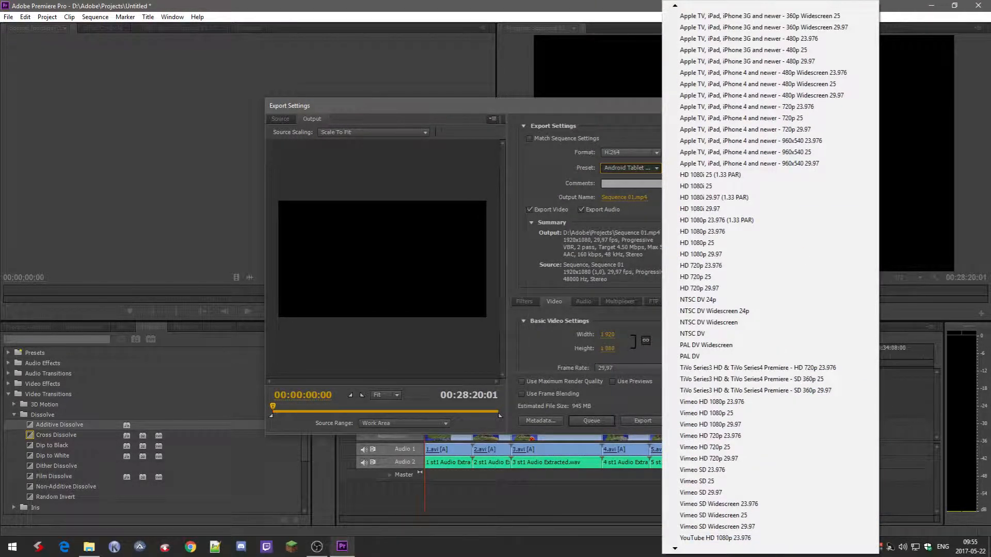
{"action": "scroll", "coordinate": [727, 550], "scroll_direction": "down", "scroll_amount": 3}
{"action": "scroll", "coordinate": [723, 549], "scroll_direction": "down", "scroll_amount": 11}
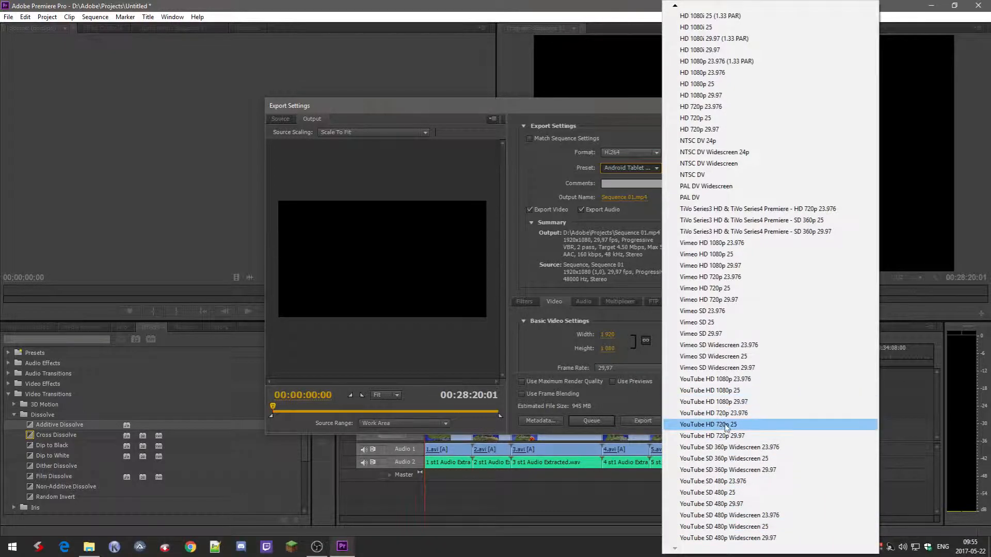
{"action": "left_click", "coordinate": [801, 402]}
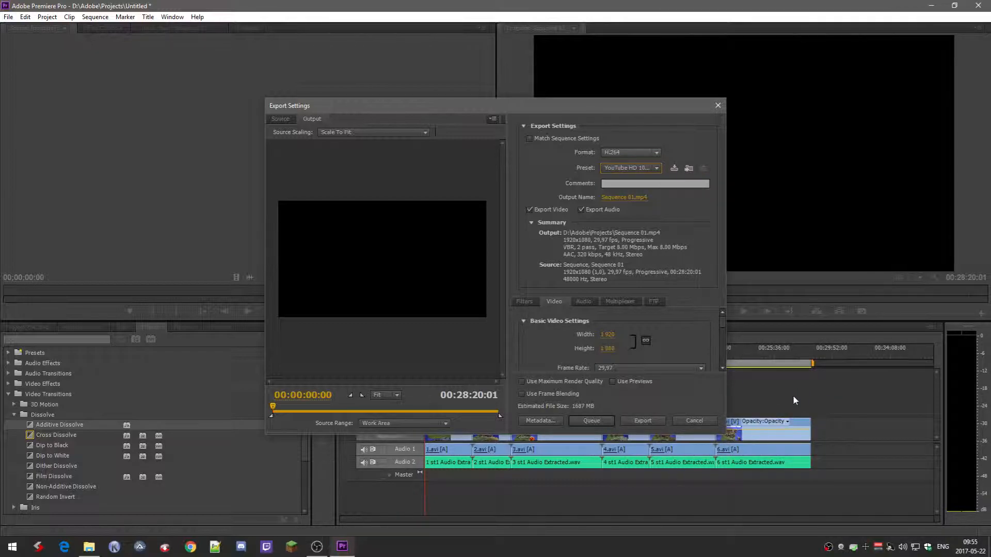
- Set the export's output file to Sequence 01.mp4 in the D:\Adobe\Projects folder
{"action": "left_click", "coordinate": [638, 200]}
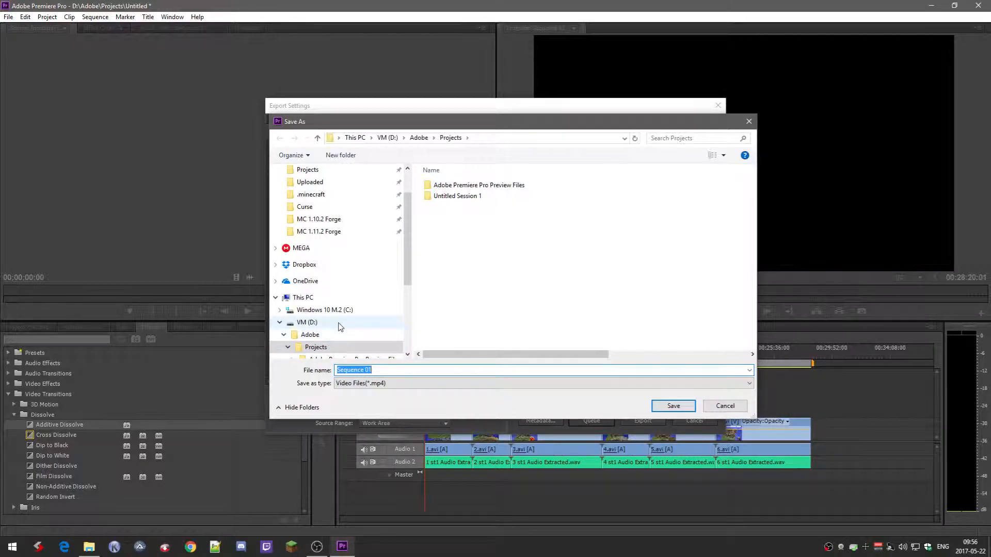
{"action": "left_click_drag", "start_coordinate": [405, 266], "coordinate": [408, 341]}
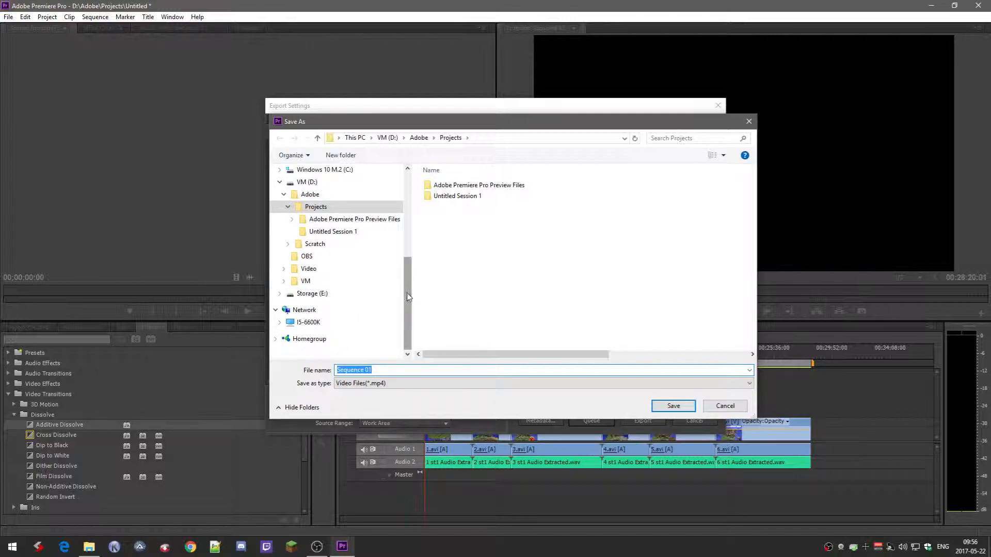
{"action": "left_click_drag", "start_coordinate": [411, 294], "coordinate": [410, 284]}
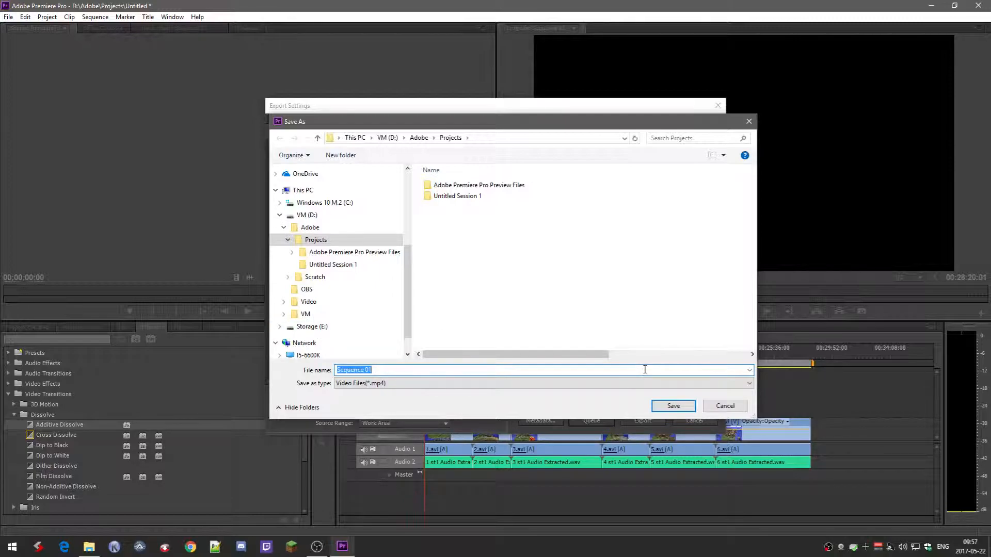
{"action": "left_click", "coordinate": [671, 406]}
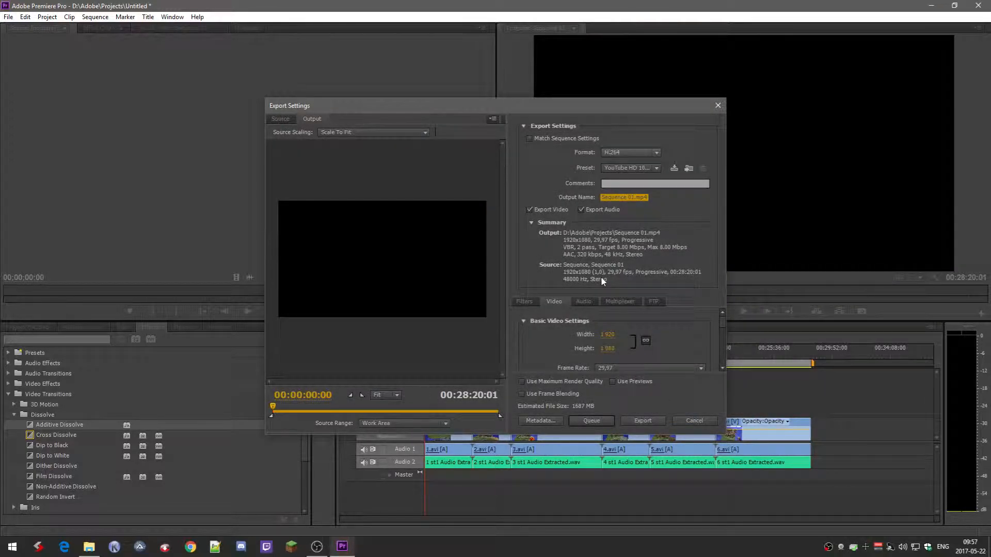
{"action": "left_click", "coordinate": [691, 200]}
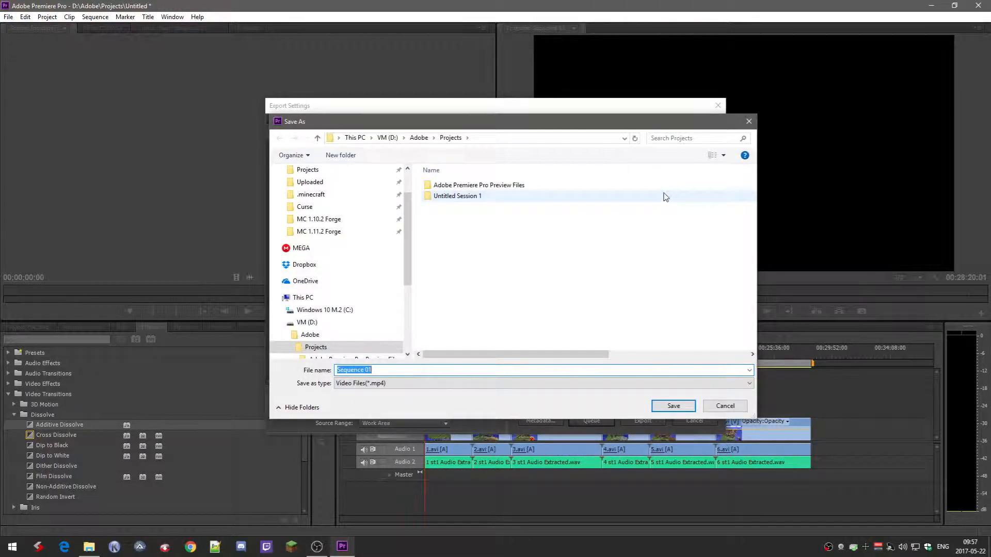
{"action": "left_click", "coordinate": [733, 406]}
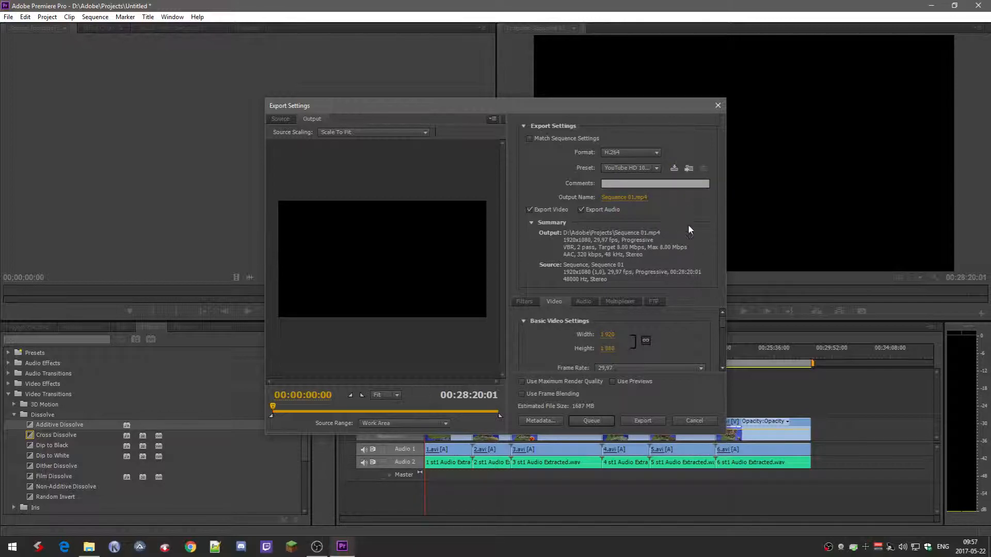
- Set the H.264 level to 4.2 in the basic video settings of the export
{"action": "scroll", "coordinate": [721, 340], "scroll_direction": "down", "scroll_amount": 3}
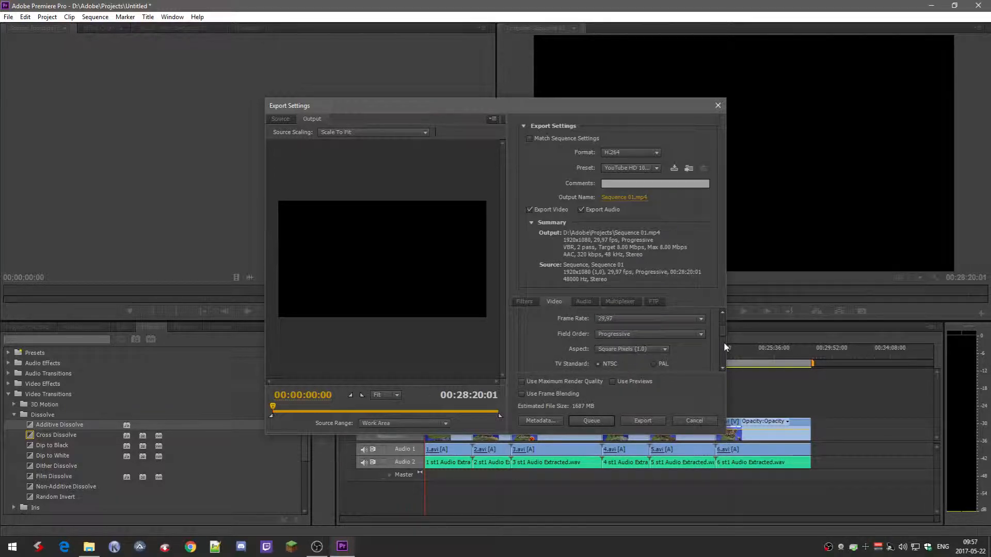
{"action": "scroll", "coordinate": [722, 350], "scroll_direction": "down", "scroll_amount": 3}
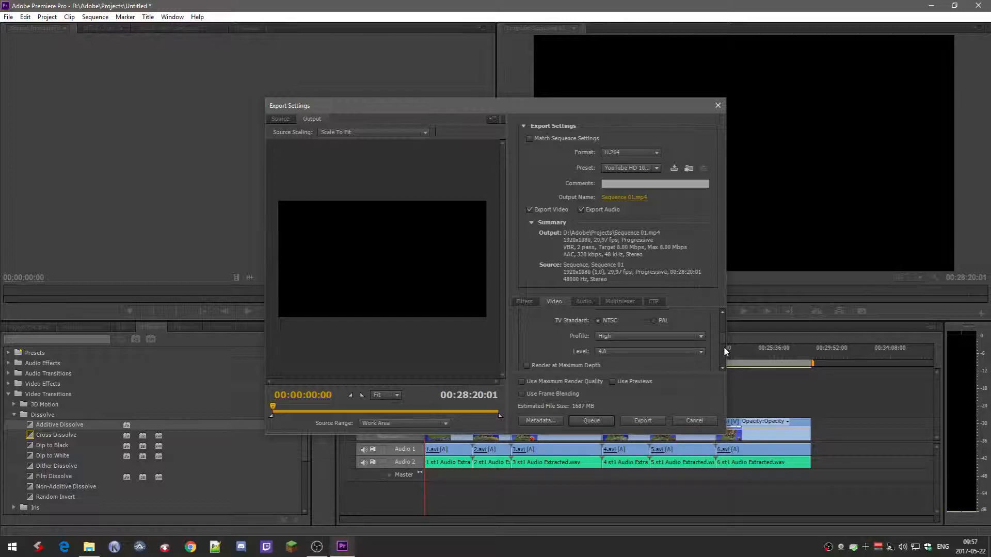
{"action": "left_click", "coordinate": [635, 351]}
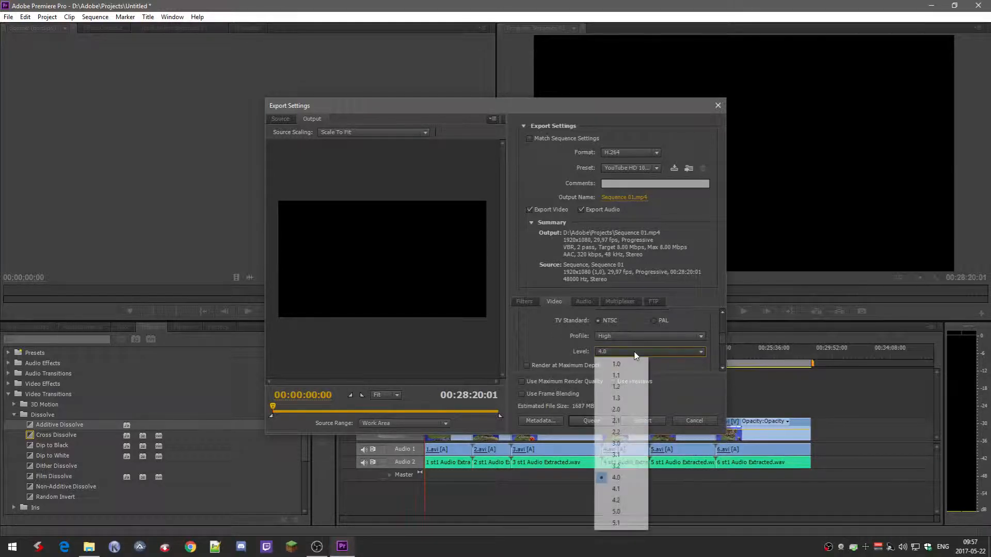
{"action": "left_click", "coordinate": [626, 500]}
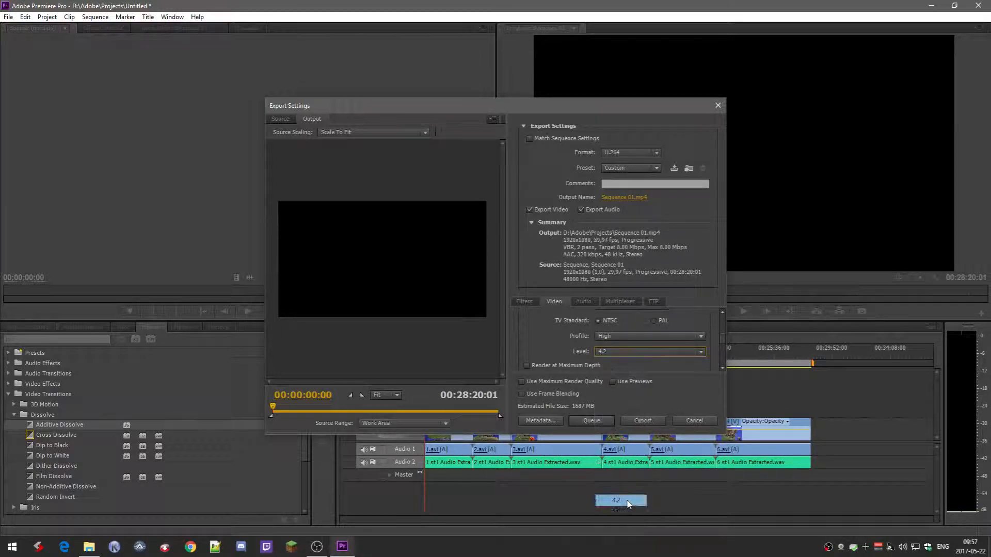
- Set the export frame rate back to 29.97 fps in the basic video settings
{"action": "scroll", "coordinate": [717, 350], "scroll_direction": "up", "scroll_amount": 4}
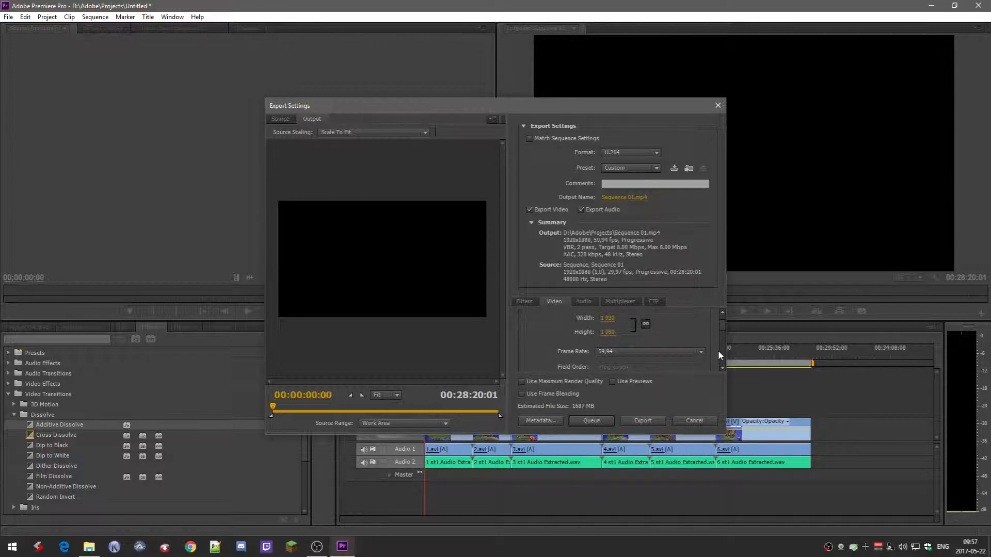
{"action": "scroll", "coordinate": [719, 351], "scroll_direction": "down", "scroll_amount": 1}
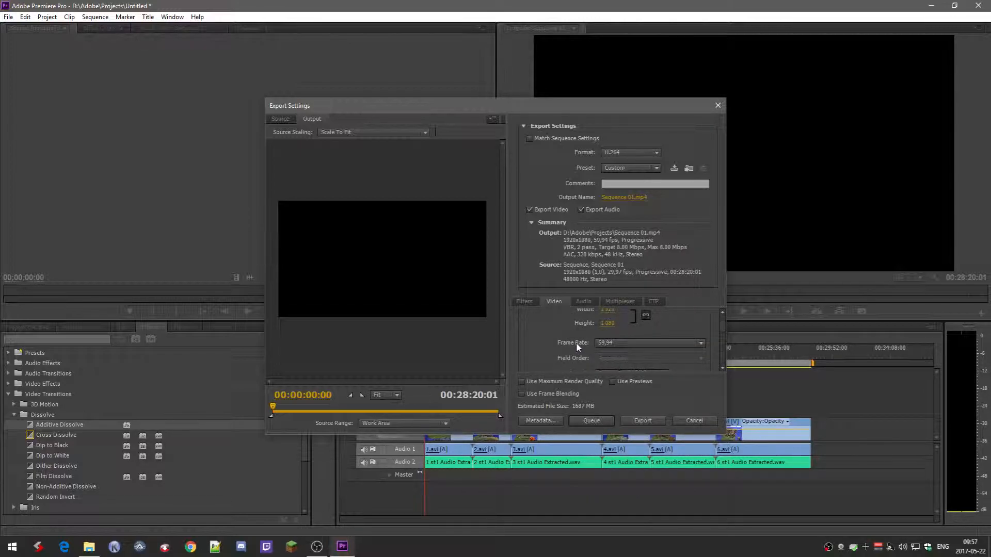
{"action": "left_click", "coordinate": [627, 344]}
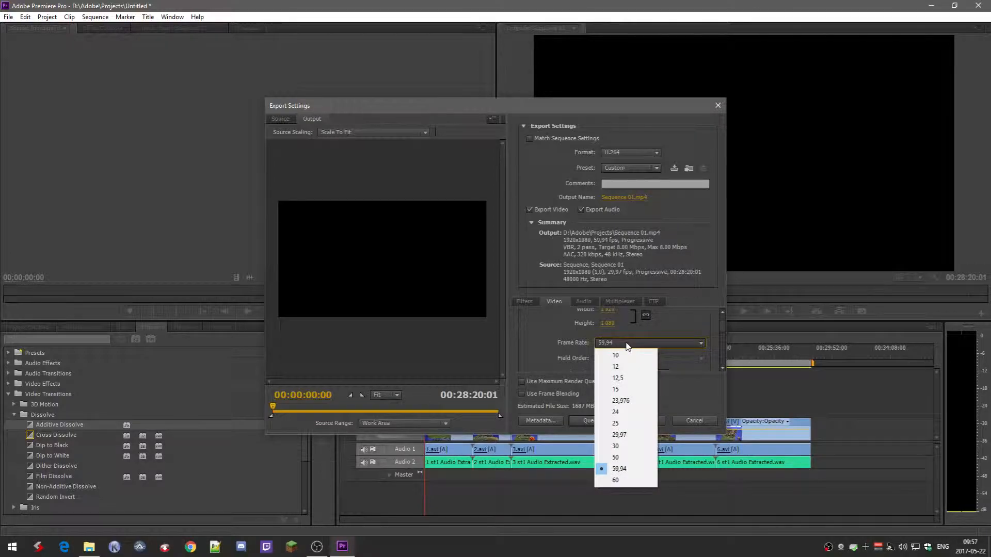
{"action": "left_click", "coordinate": [640, 436]}
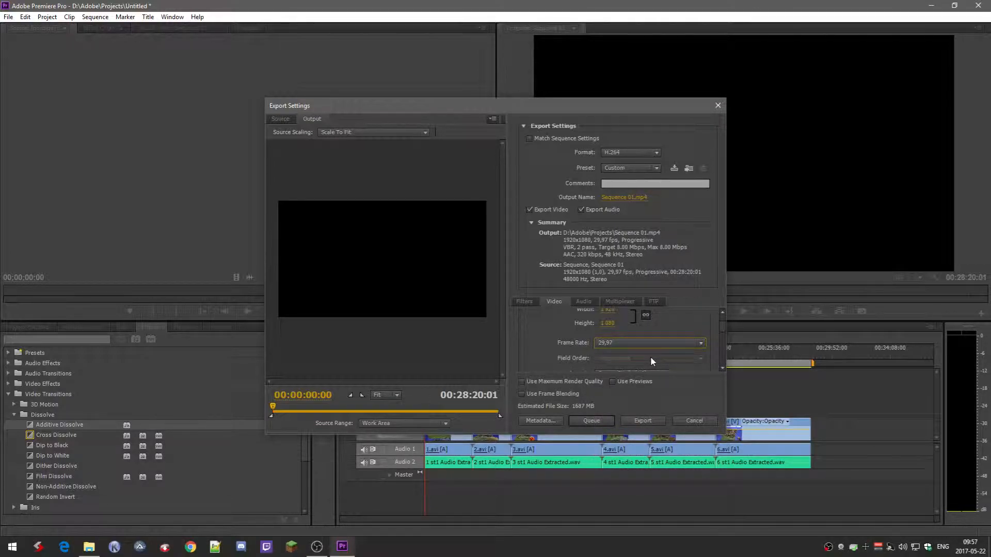
- Set the target bitrate of the two-pass VBR encoding to 12 Mbps
{"action": "scroll", "coordinate": [725, 356], "scroll_direction": "down", "scroll_amount": 5}
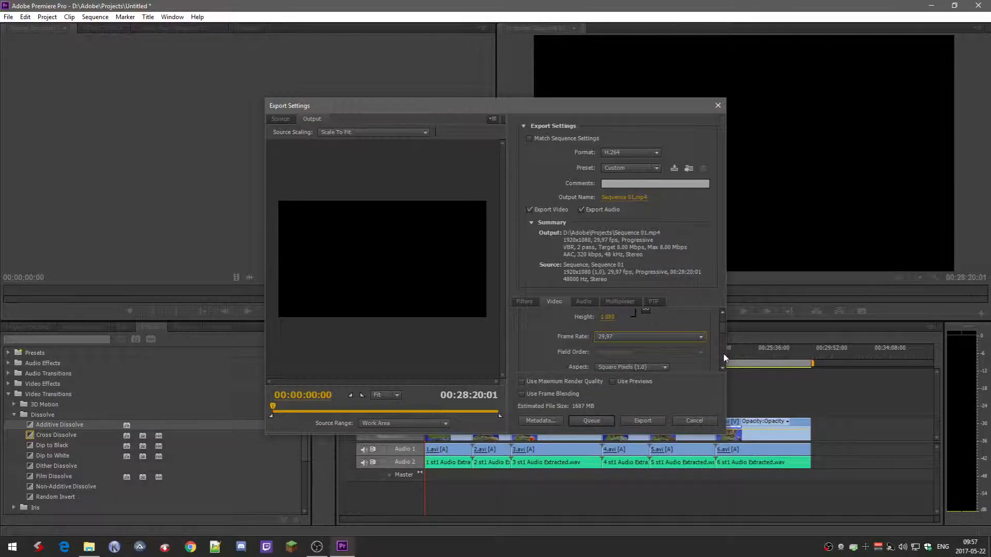
{"action": "scroll", "coordinate": [723, 361], "scroll_direction": "down", "scroll_amount": 5}
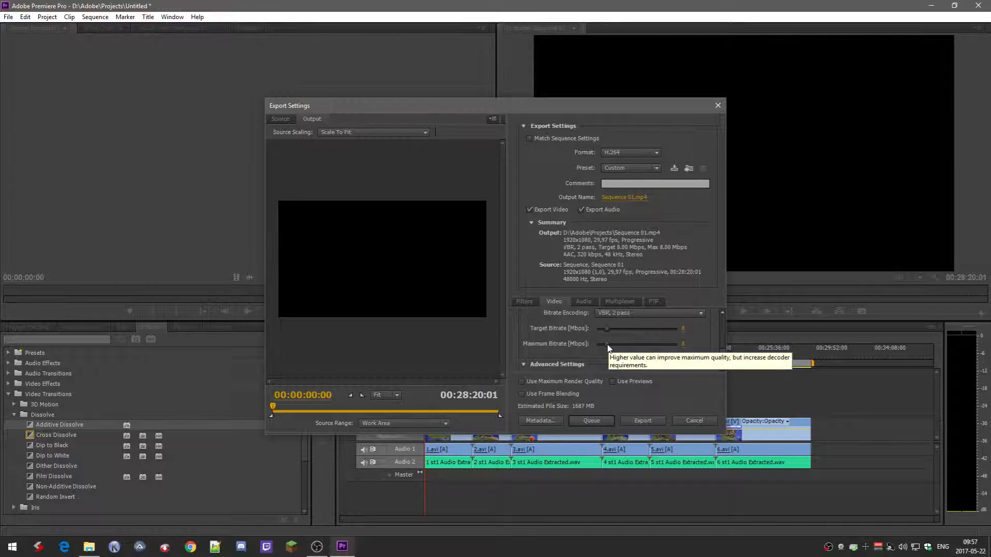
{"action": "left_click", "coordinate": [682, 329]}
{"action": "key", "text": "Return"}
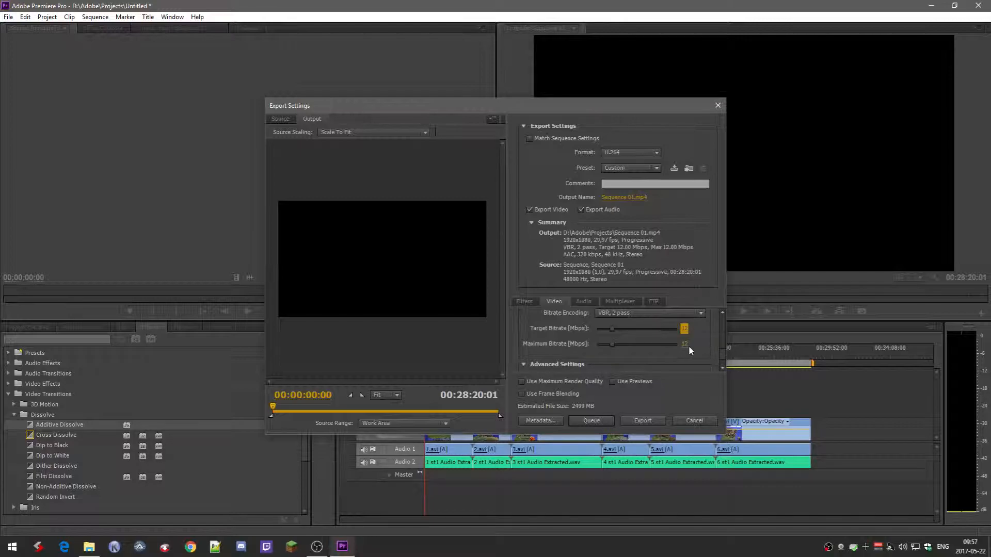